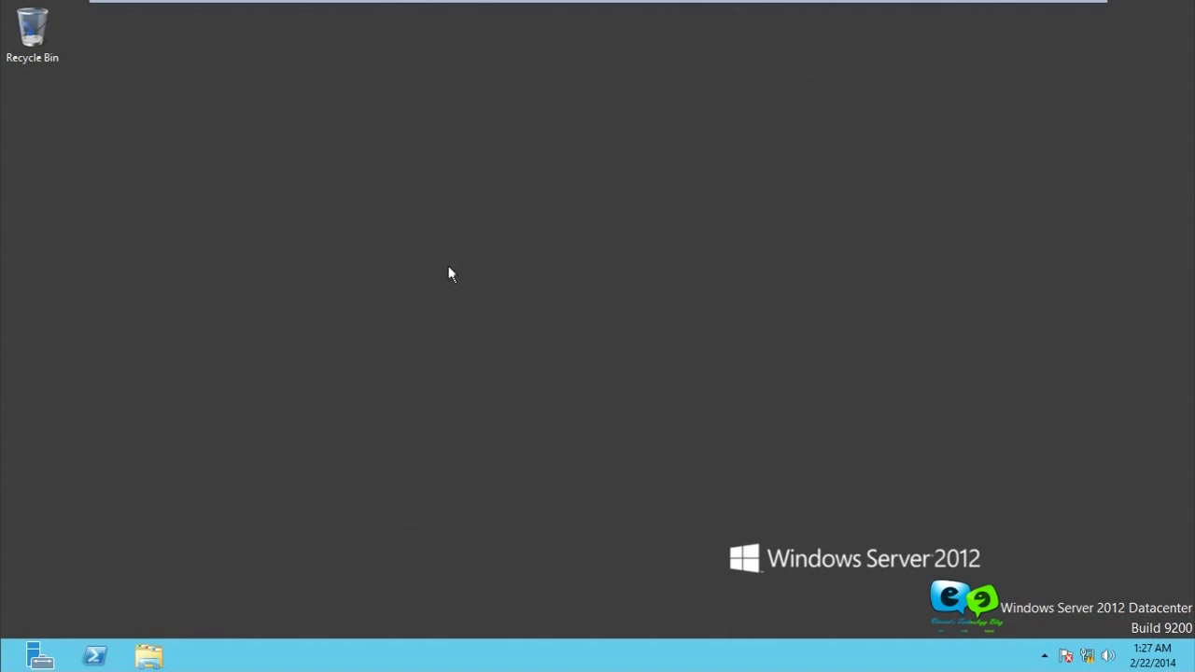
# Launch Server Manager from its taskbar icon.
pyautogui.click(39, 657)
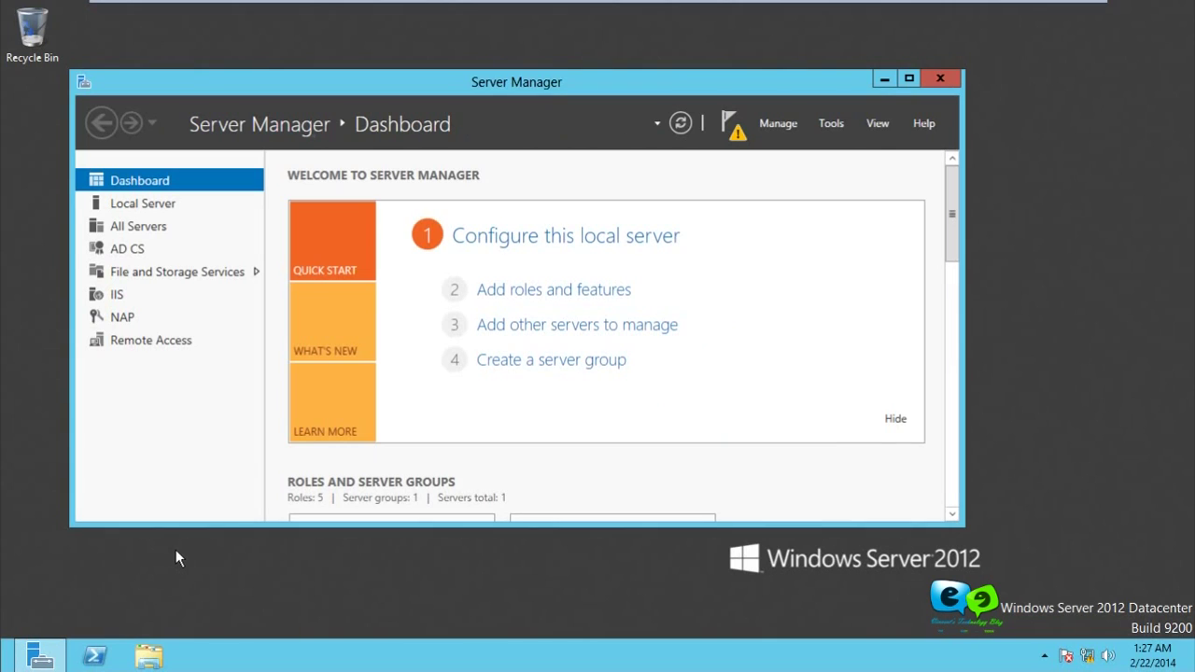
# Enlarge the Server Manager window and start Add Roles and Features with role-based installation.
pyautogui.moveTo(483, 82); pyautogui.dragTo(473, 51)
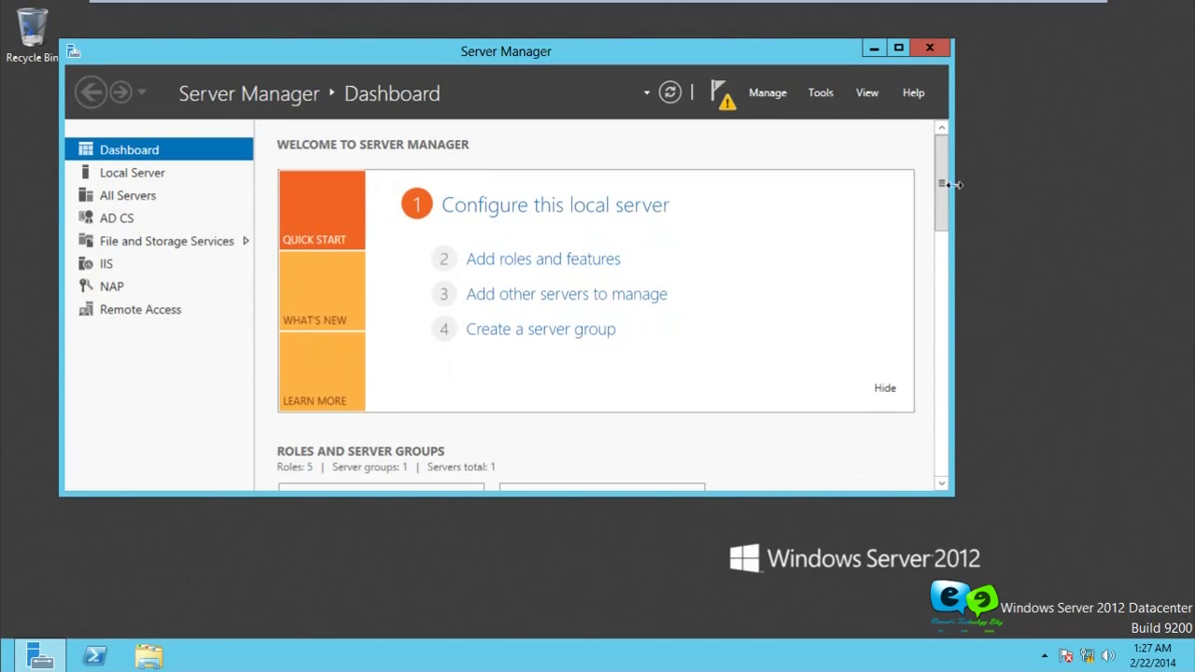
pyautogui.moveTo(943, 489); pyautogui.dragTo(1116, 633)
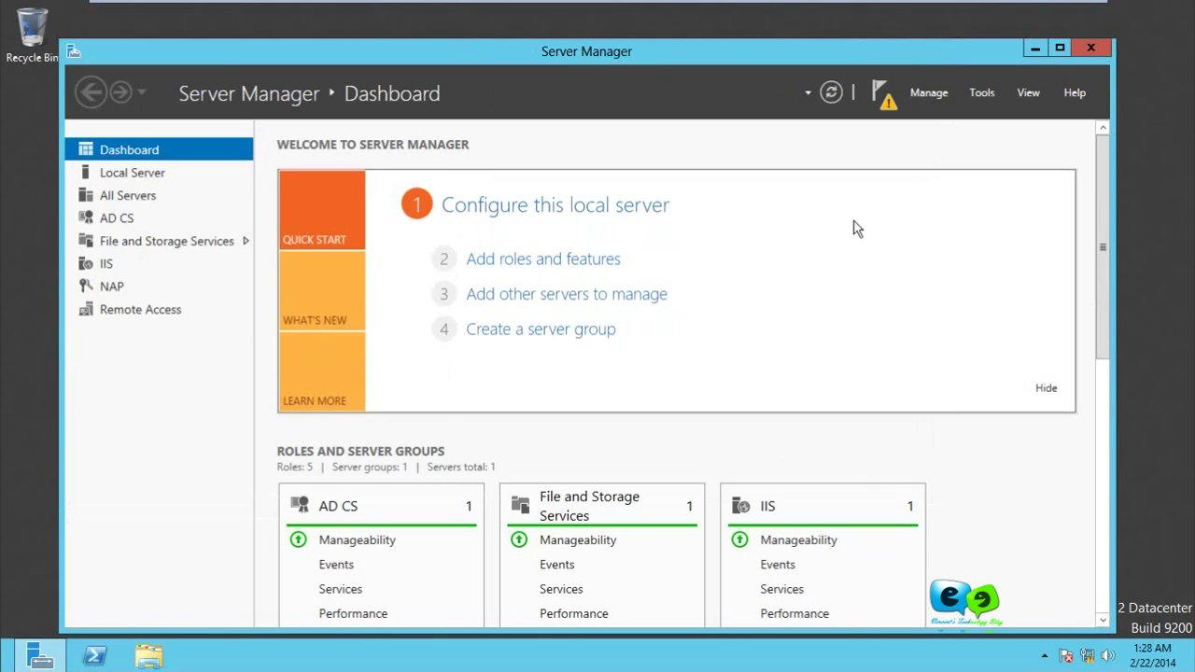
pyautogui.click(612, 261)
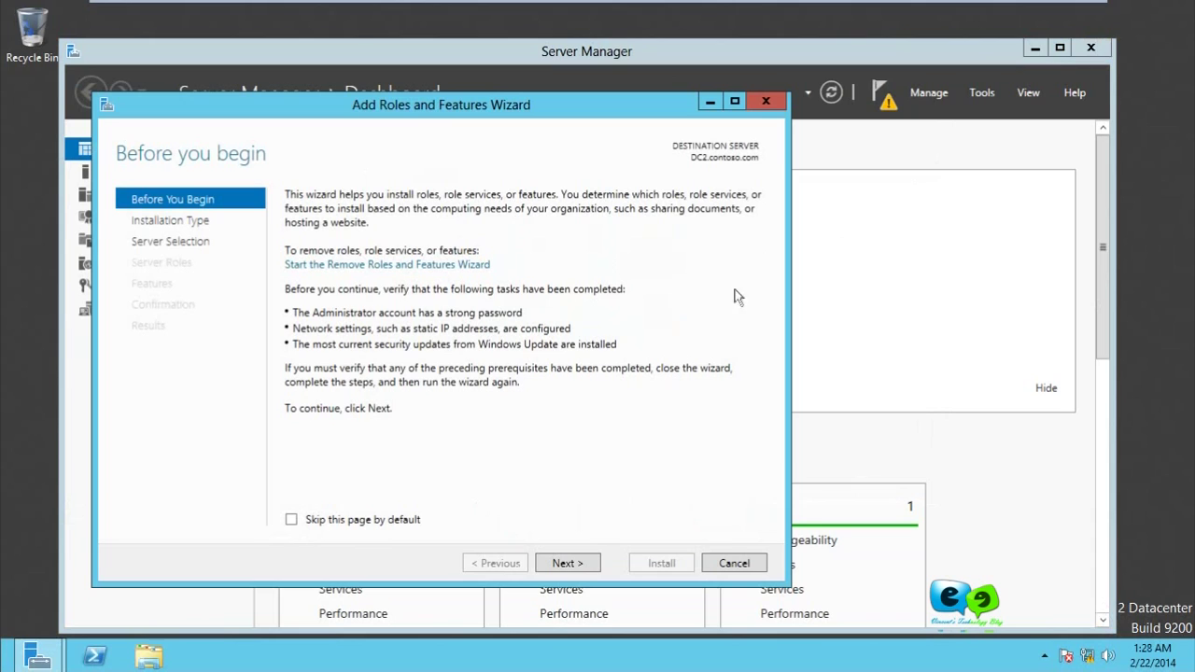
pyautogui.click(568, 564)
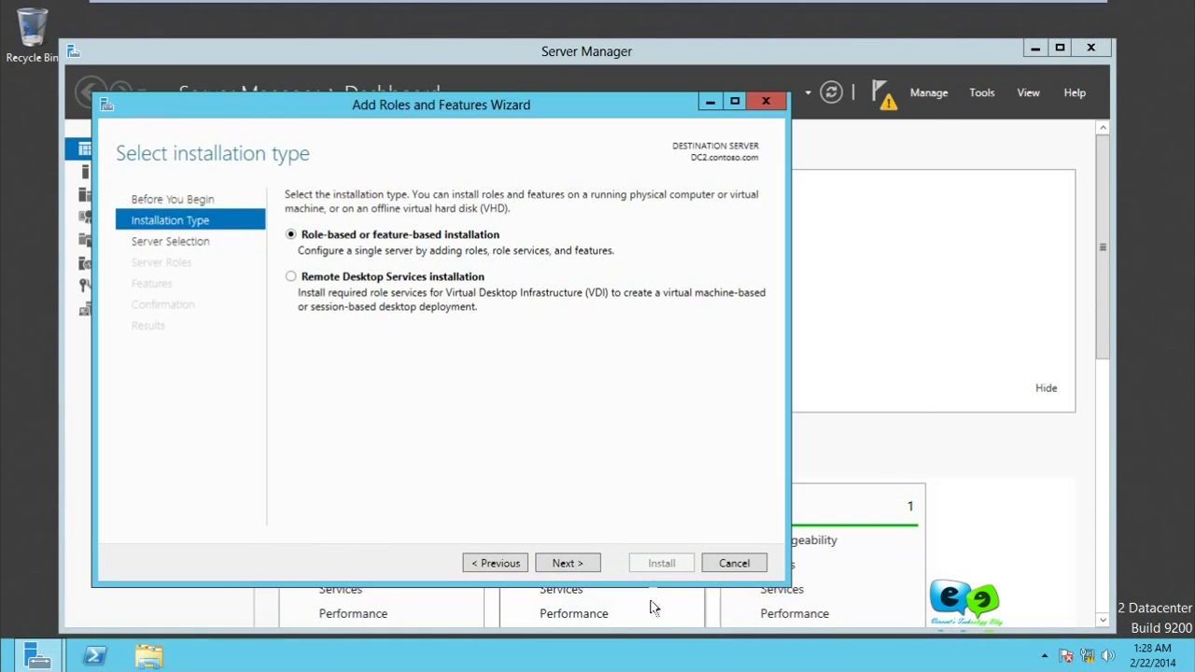
pyautogui.click(568, 563)
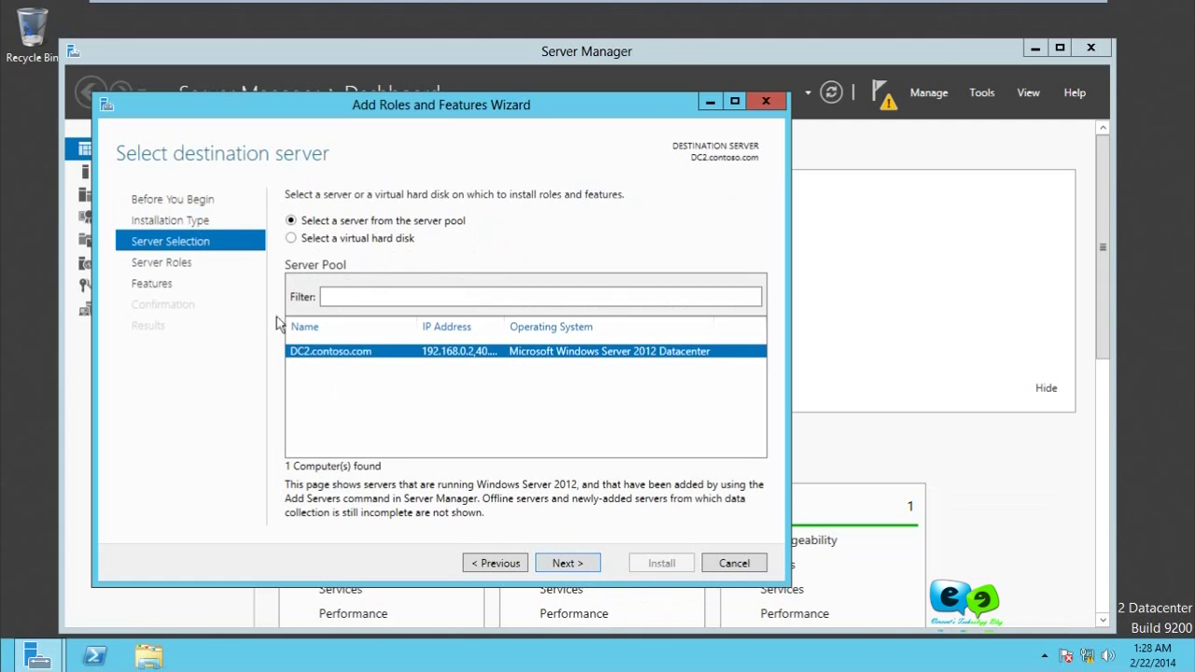
# Confirm RAS Connection Manager Administration Kit is already installed in the Features list.
pyautogui.click(150, 283)
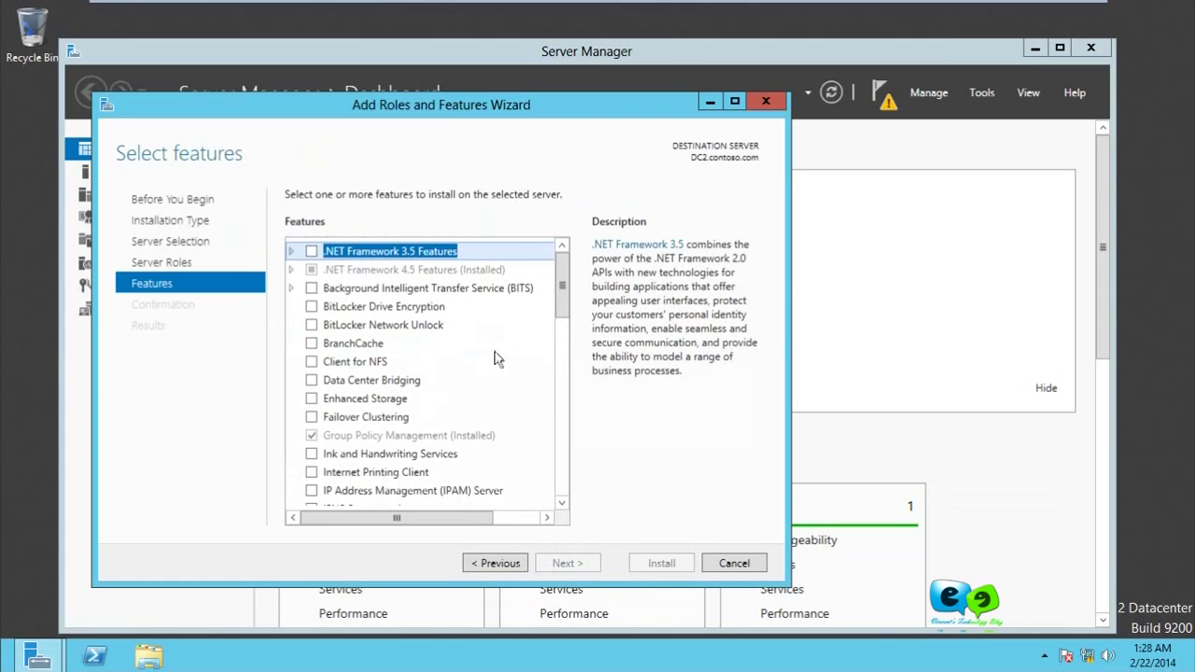
pyautogui.scroll(-1, 565, 317)
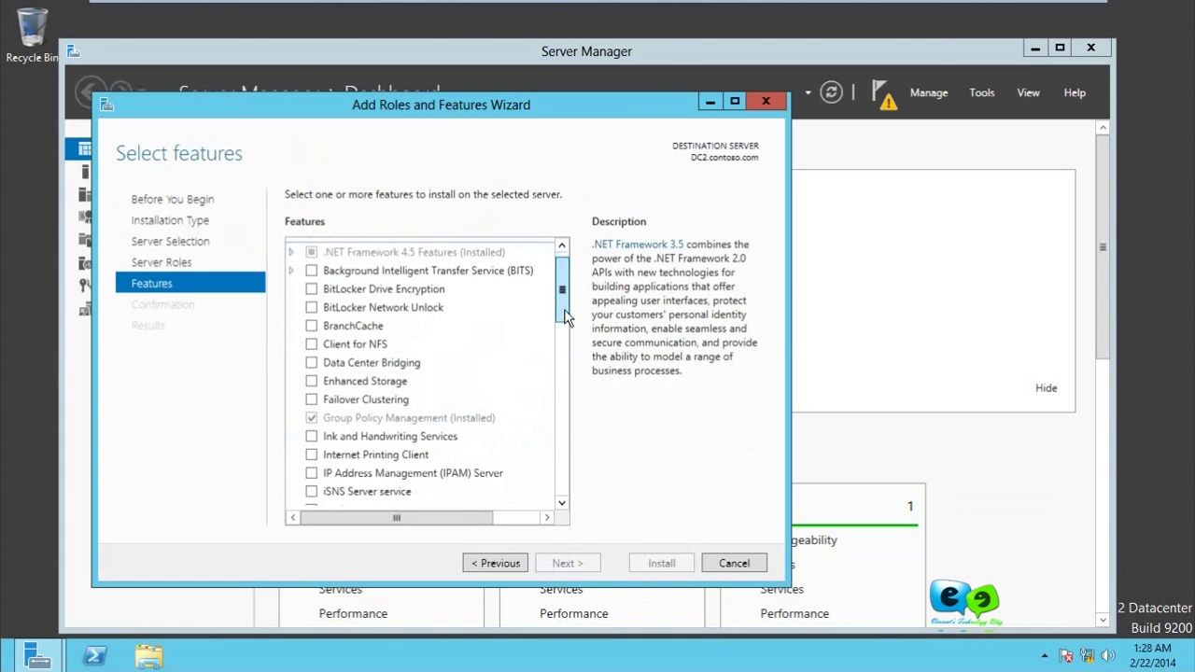
pyautogui.moveTo(565, 318); pyautogui.dragTo(568, 392)
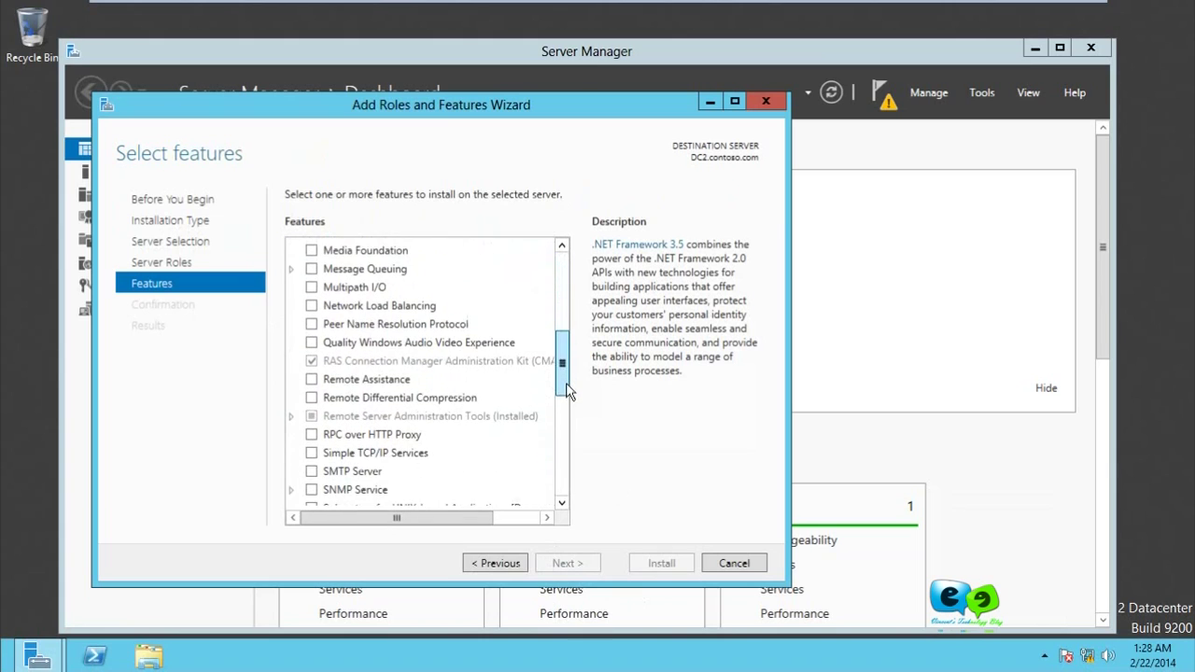
pyautogui.click(405, 354)
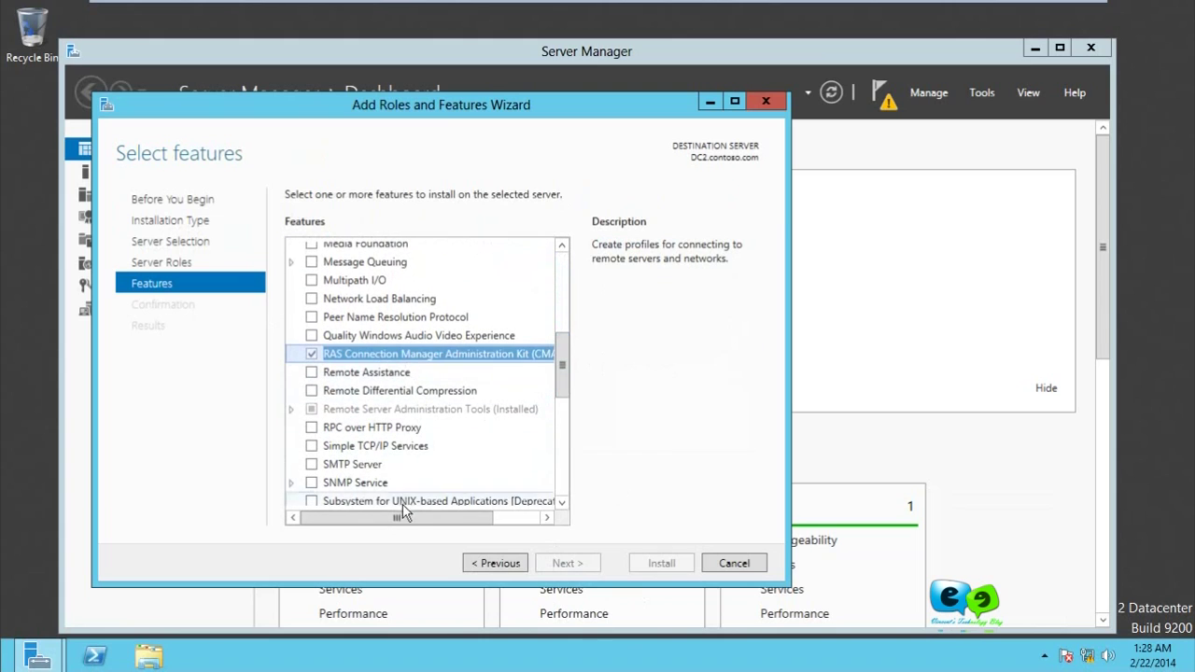
pyautogui.moveTo(405, 510); pyautogui.dragTo(341, 510)
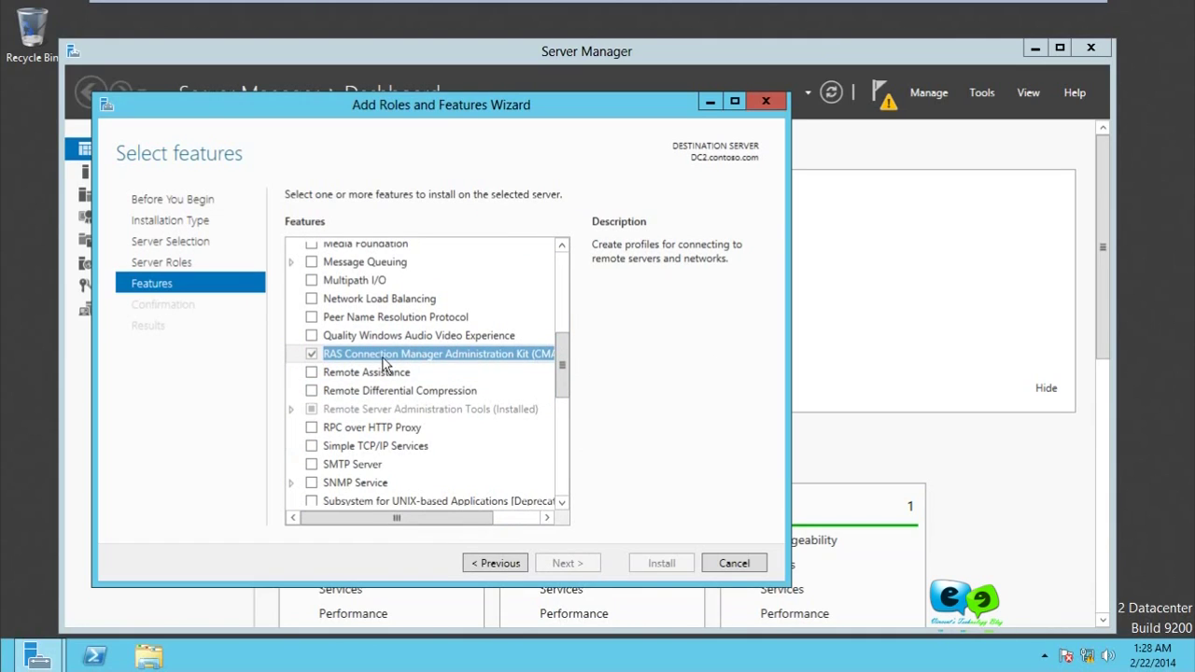
# Cancel the wizard, maximize Server Manager and launch Connection Manager Administration Kit from Tools.
pyautogui.click(733, 563)
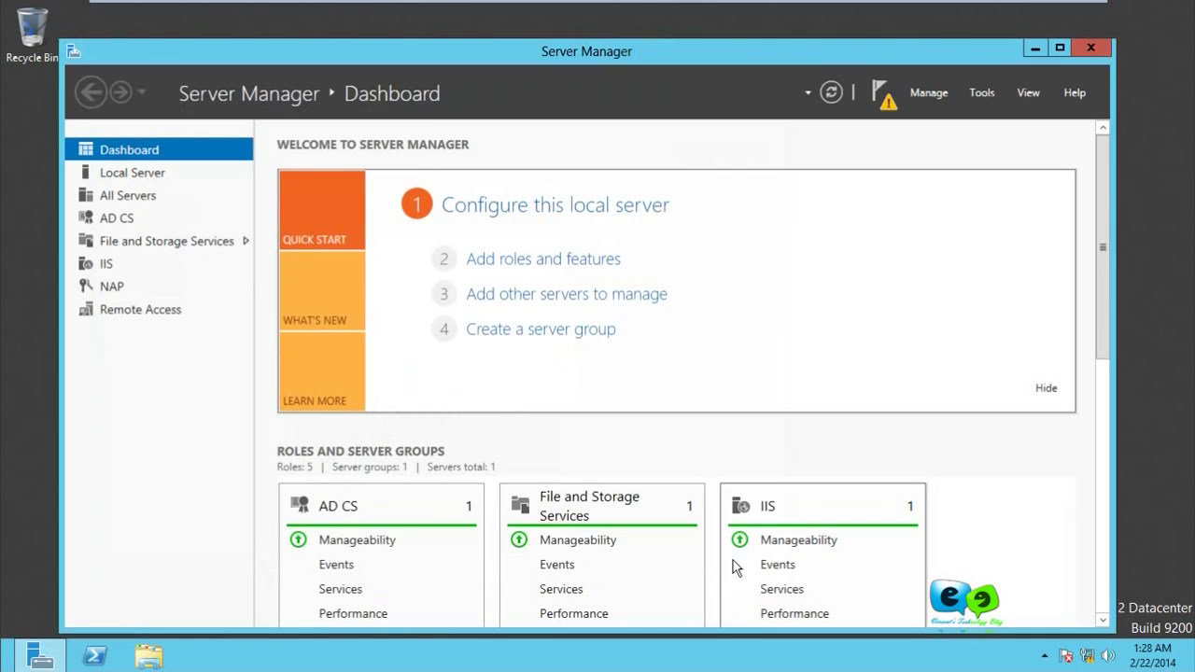
pyautogui.click(1065, 48)
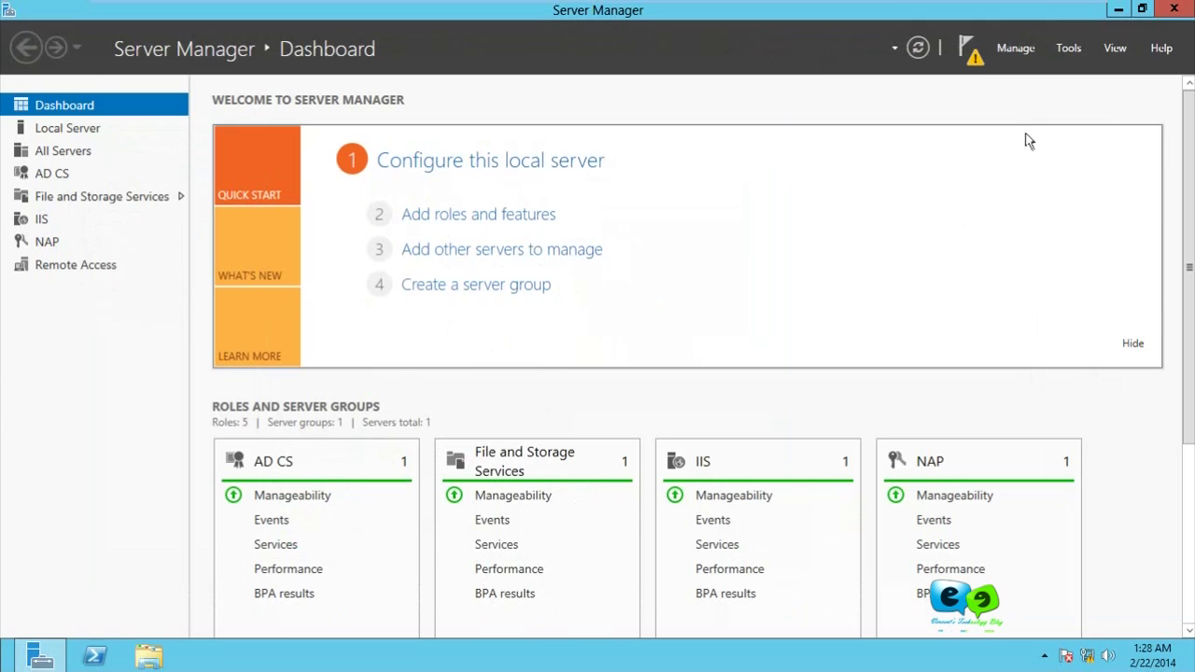
pyautogui.click(1065, 51)
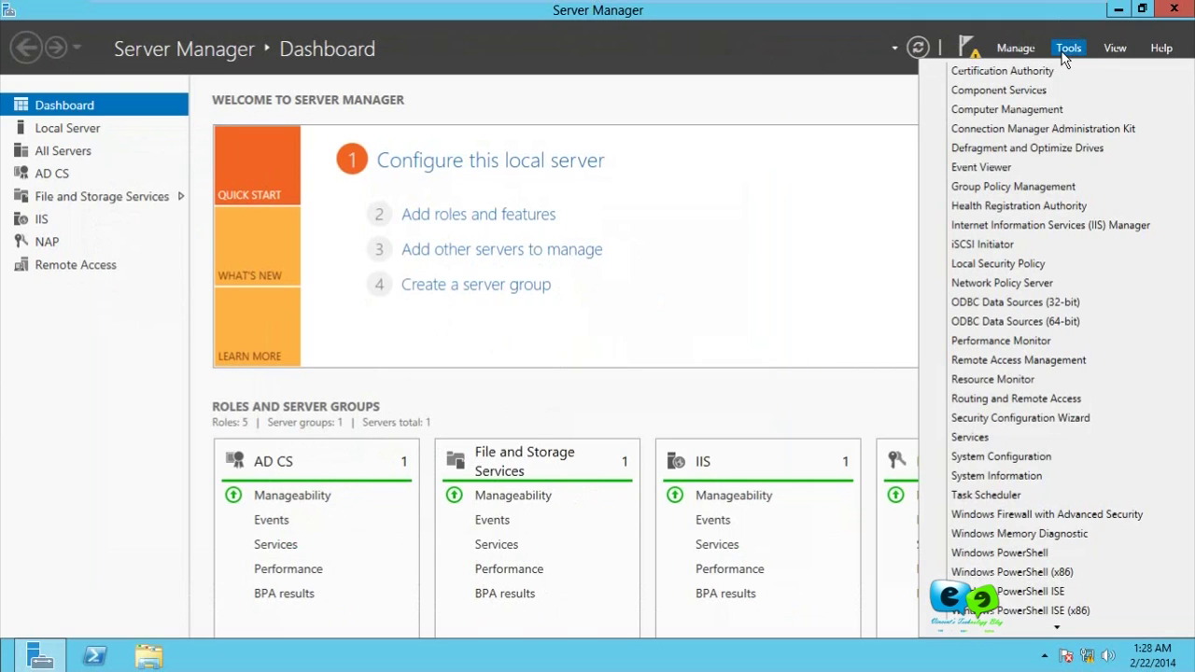
pyautogui.click(1050, 131)
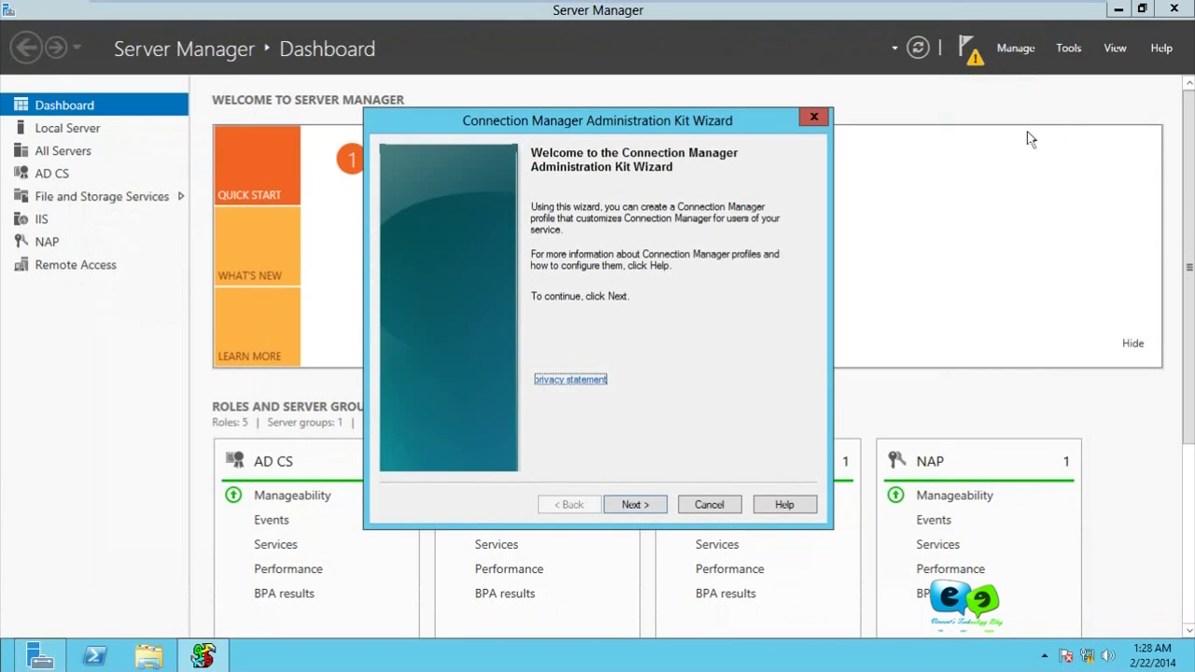
# Create a new profile targeting Windows Vista or above clients.
pyautogui.click(635, 505)
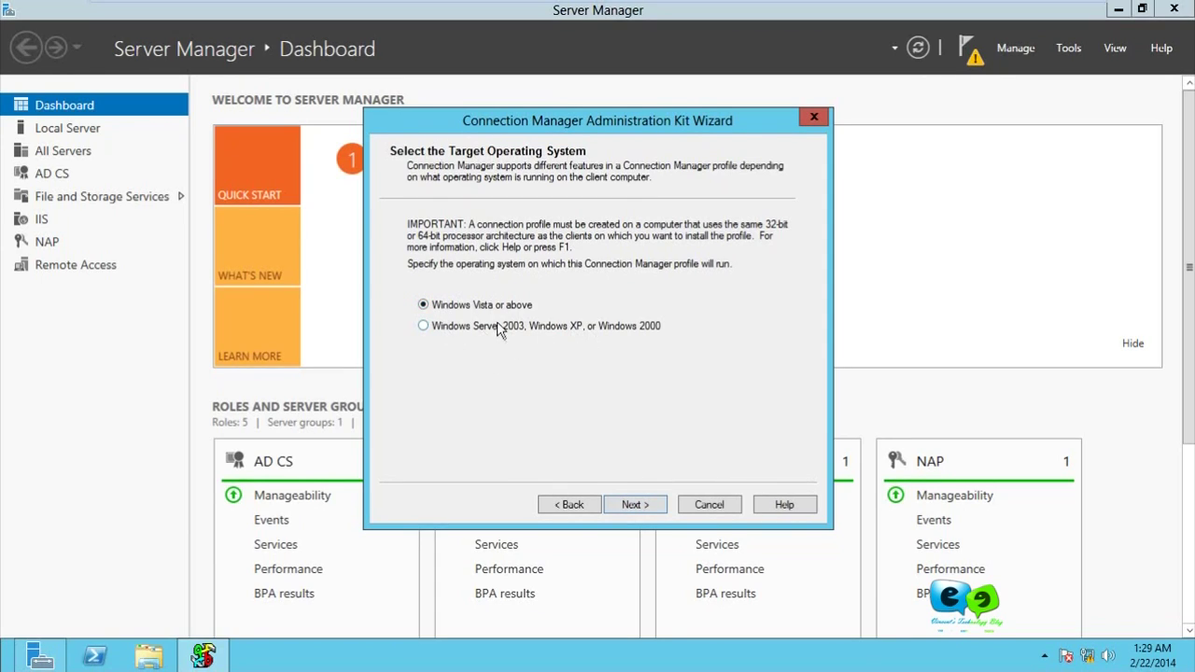
pyautogui.click(635, 505)
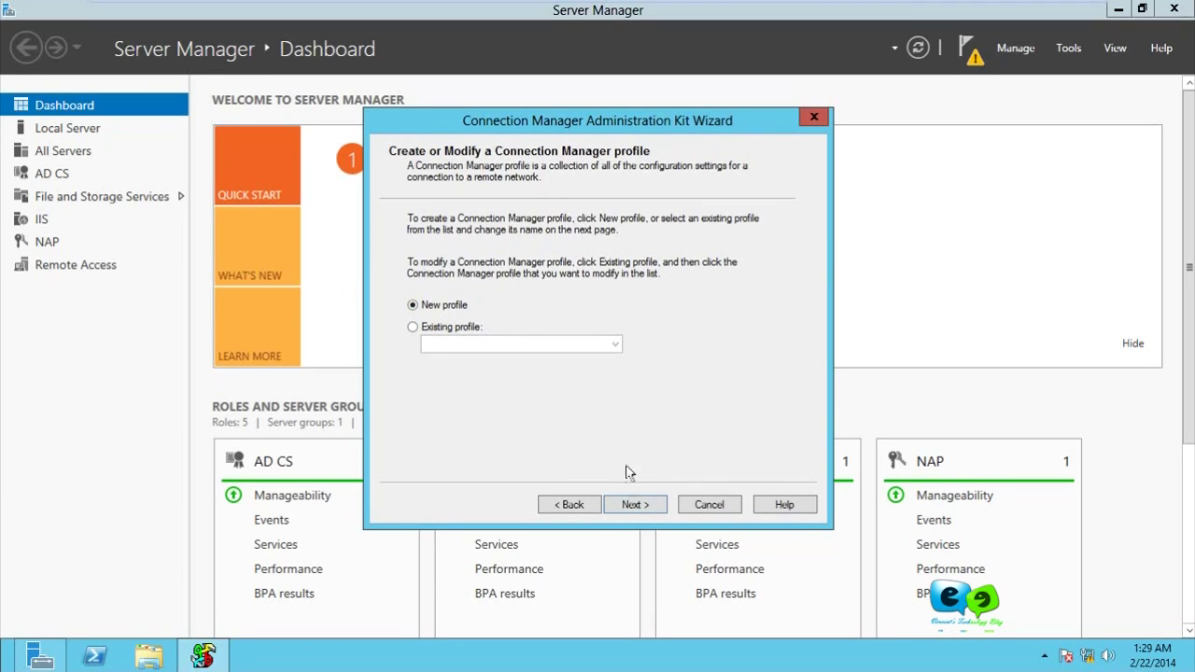
pyautogui.click(633, 505)
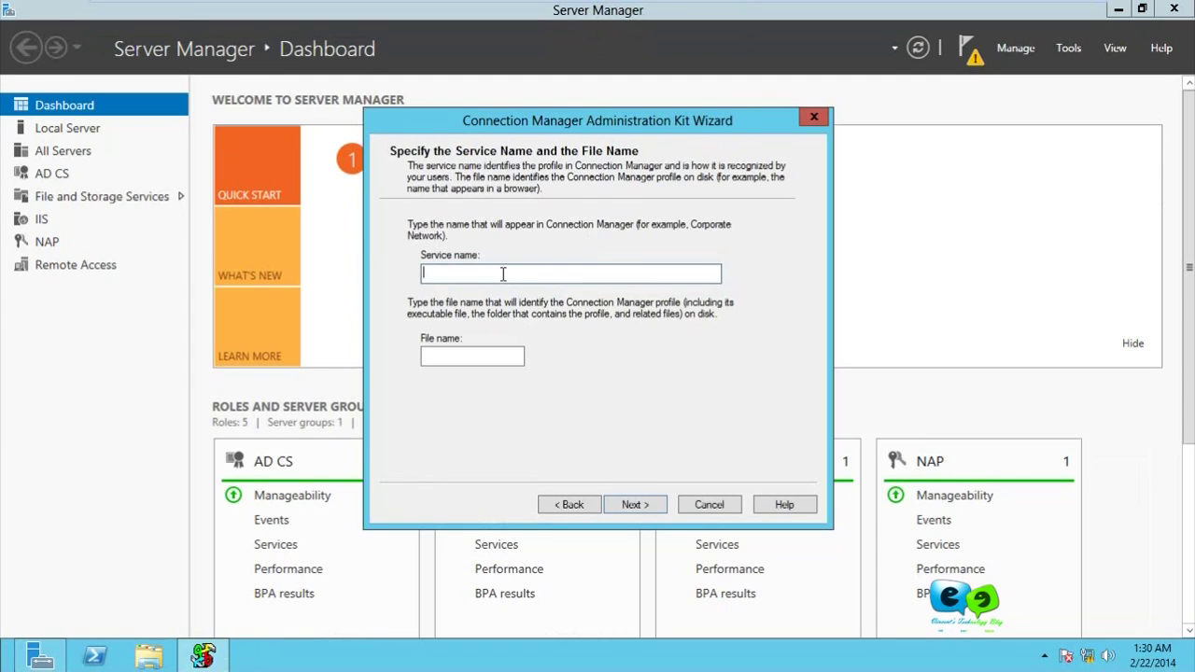
# Enter service name 'Vincent Tech Blog' and file name 'VPNsetup', then continue.
pyautogui.write('Vincent Tech Blog')
pyautogui.click(483, 357)
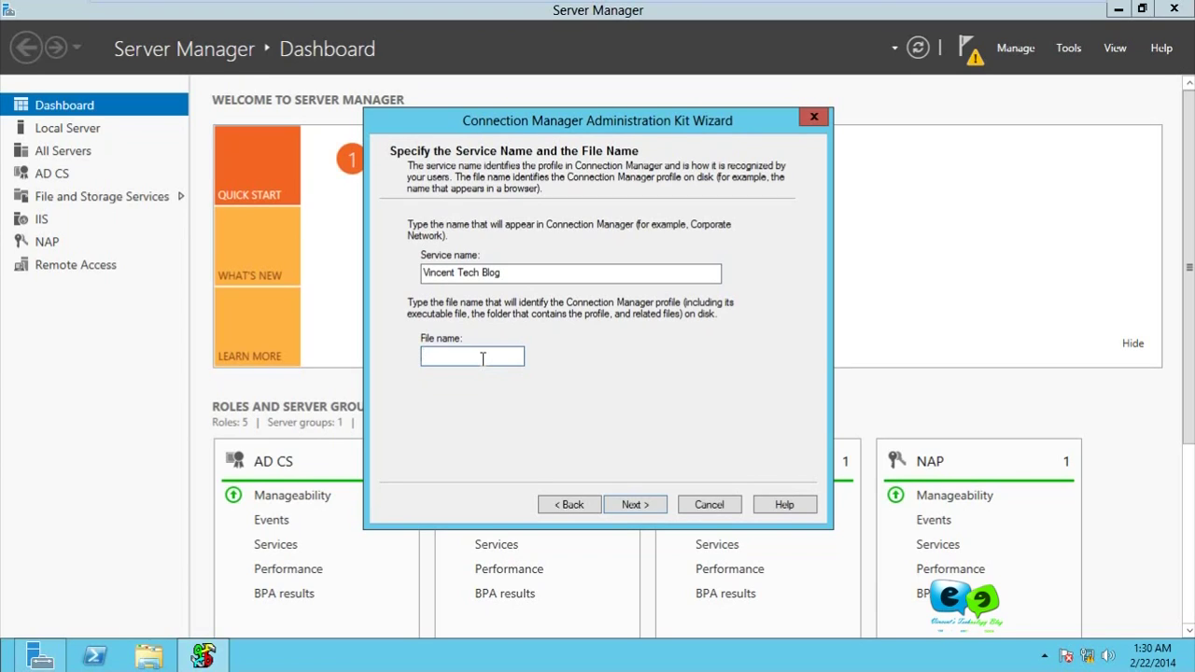
pyautogui.write('Vp')
pyautogui.press('BackSpace')
pyautogui.write('PNsetup')
pyautogui.click(641, 506)
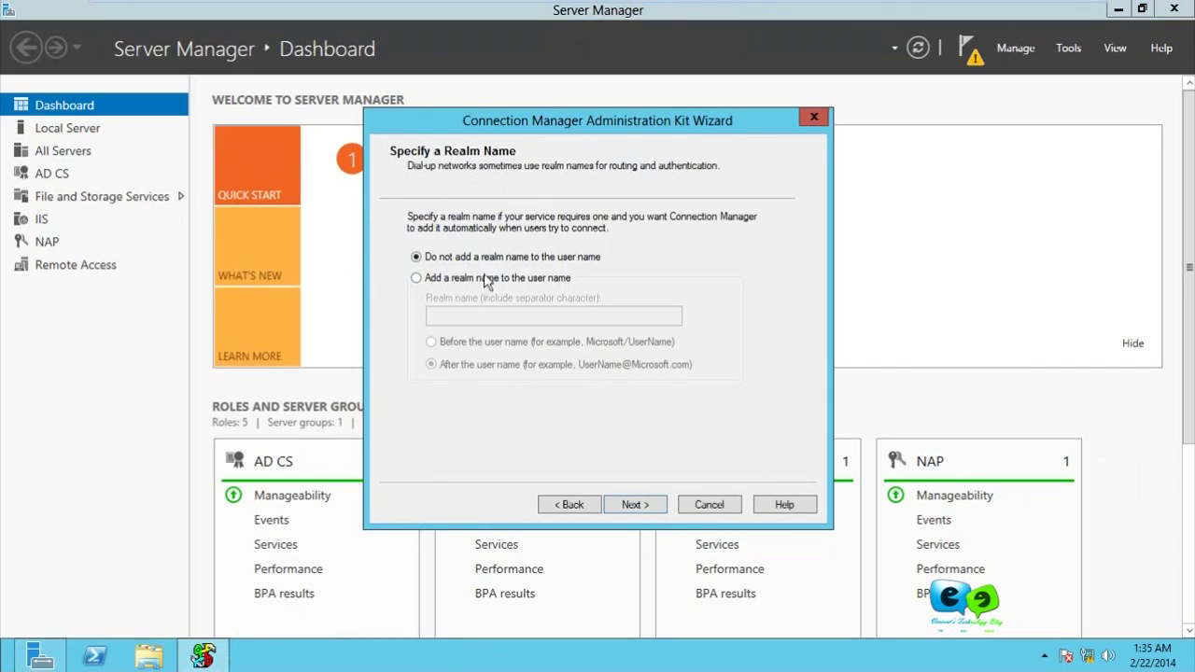
# Choose not to add a realm name to user names.
pyautogui.click(419, 278)
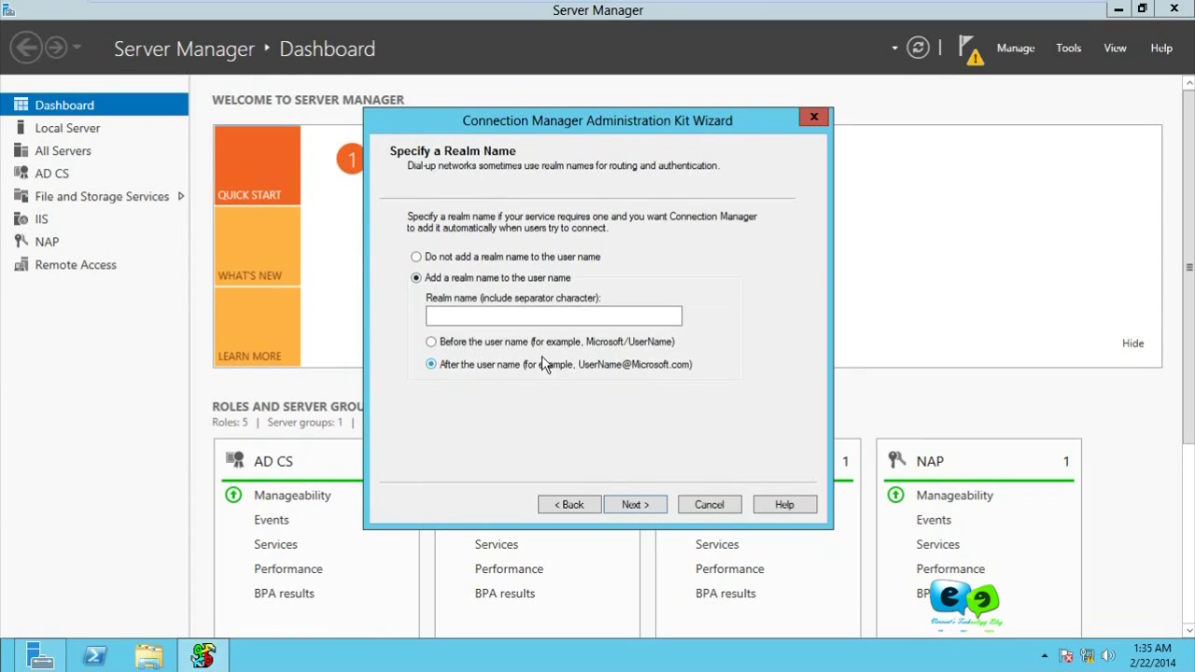
pyautogui.click(531, 317)
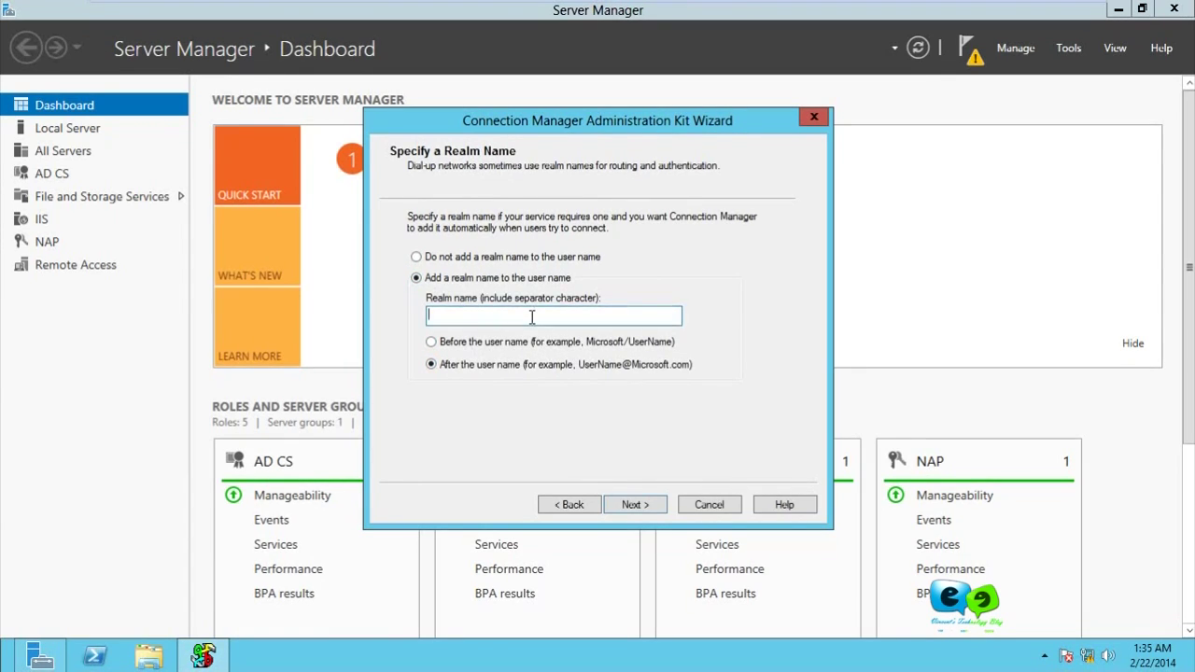
pyautogui.click(547, 259)
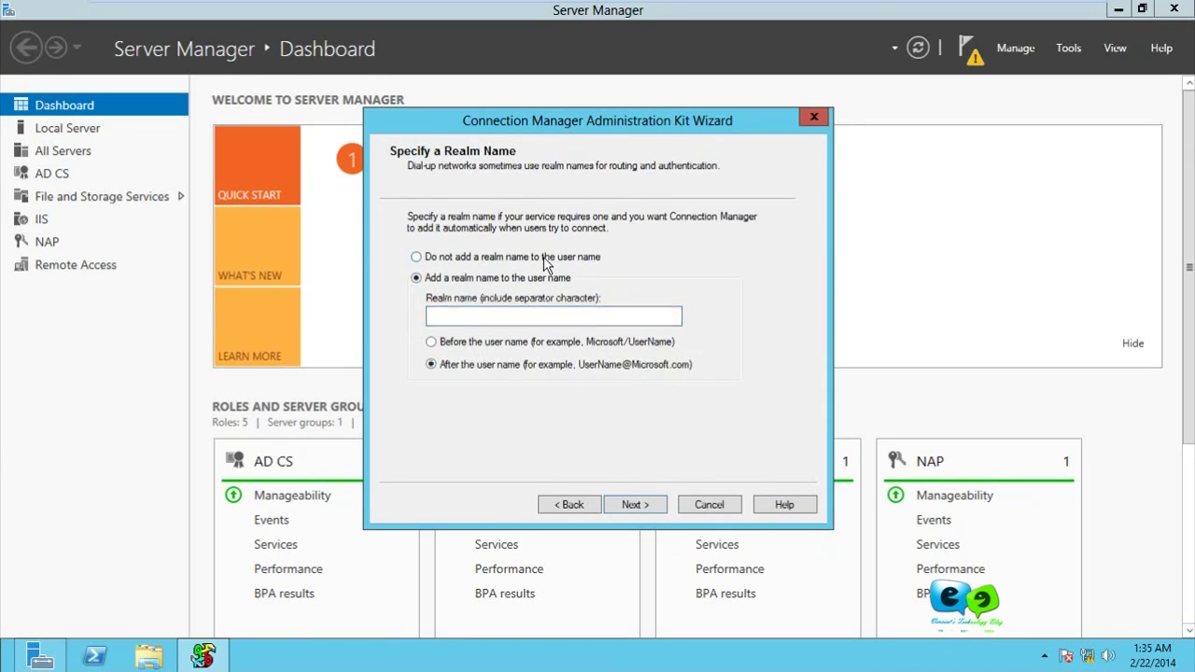
pyautogui.click(638, 499)
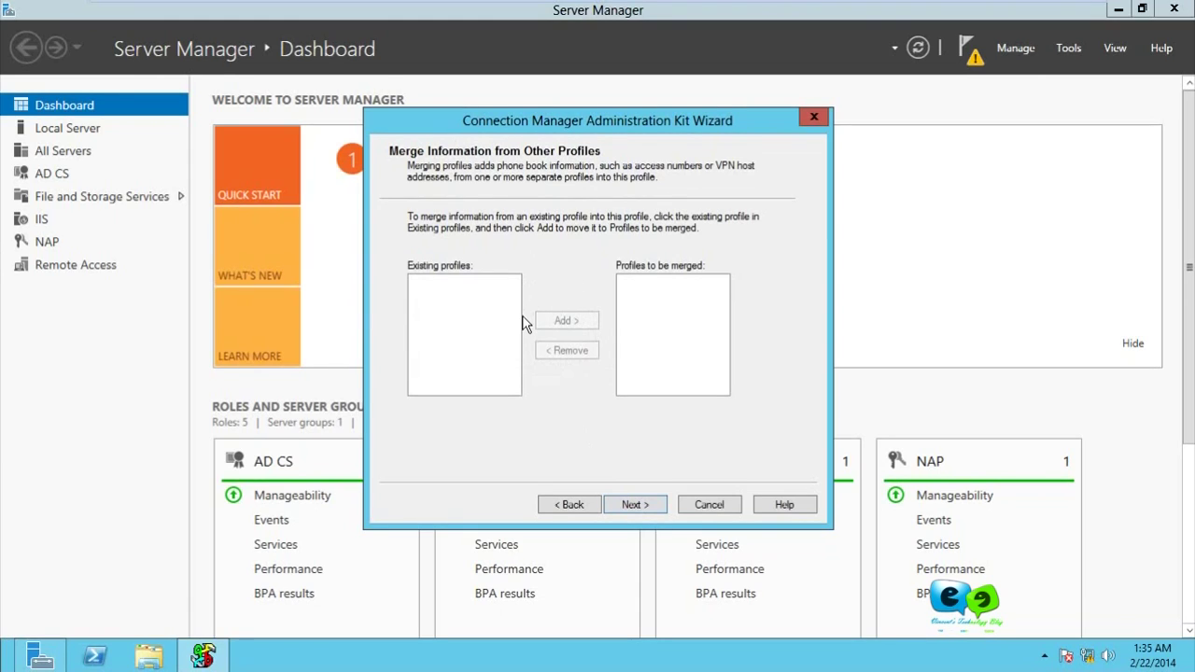
# Skip profile merging and enable VPN support always using server 40.40.5.5.
pyautogui.click(616, 504)
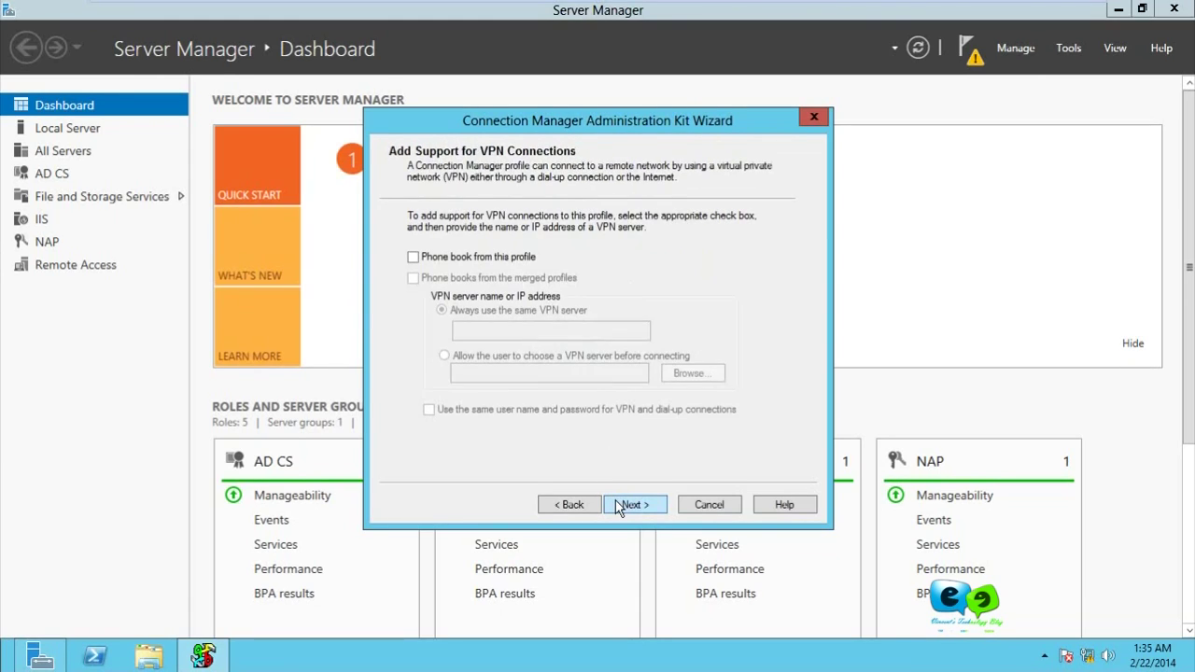
pyautogui.click(440, 263)
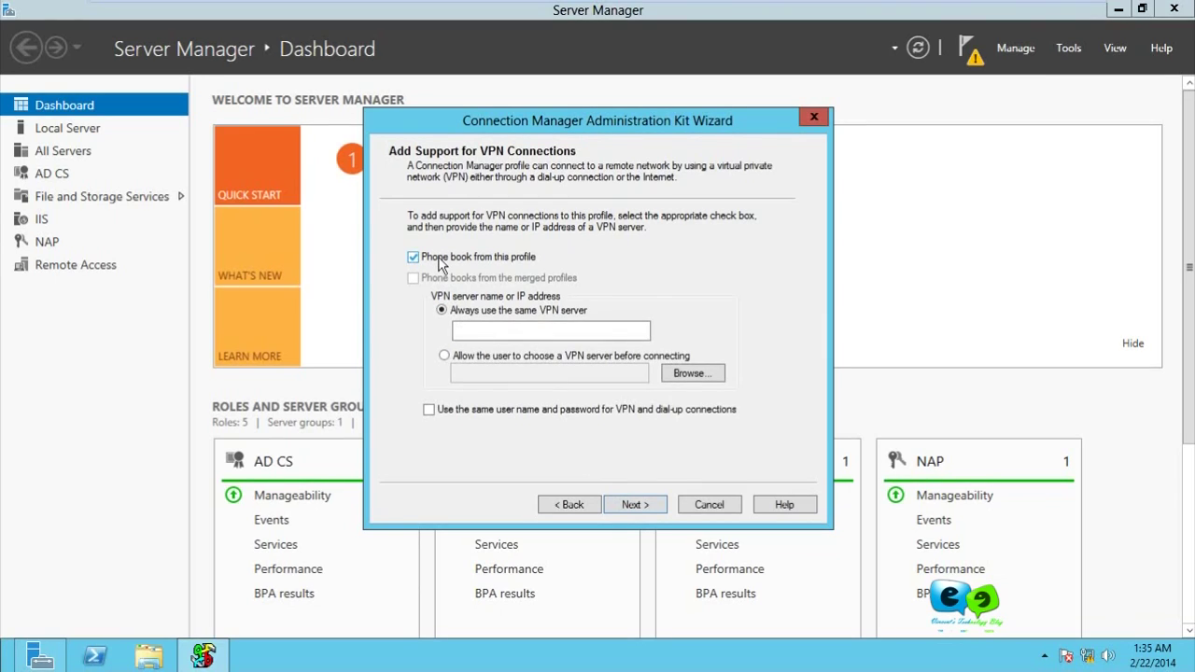
pyautogui.click(525, 332)
pyautogui.write('40')
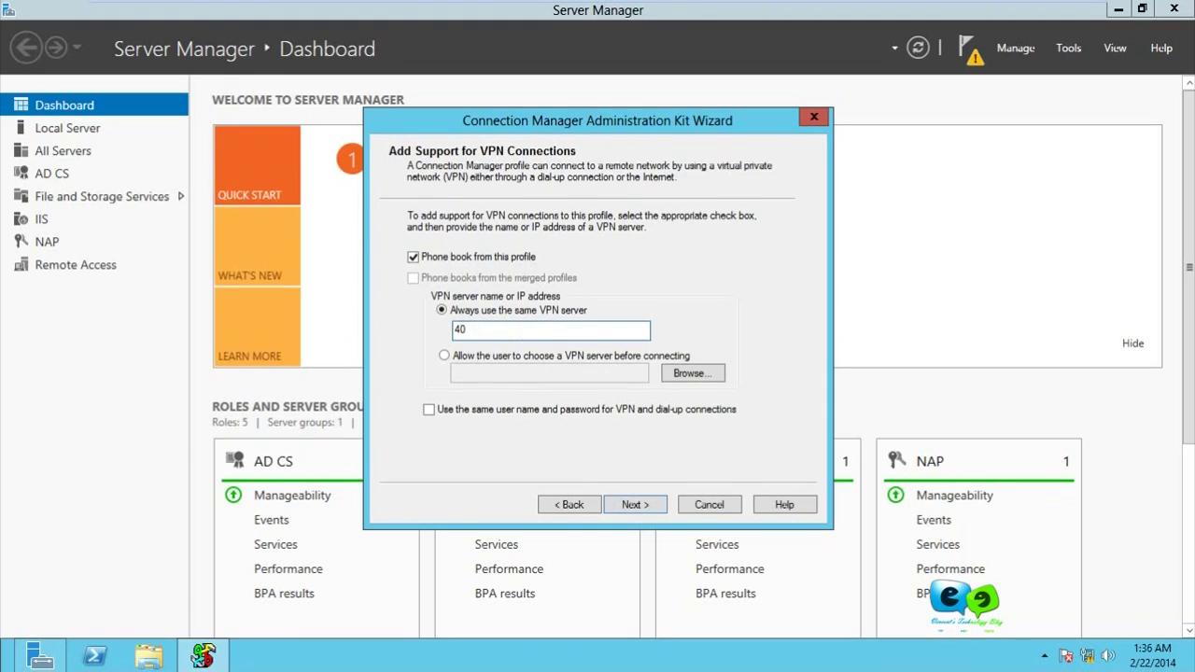
pyautogui.write('.40.5.5')
pyautogui.click(628, 507)
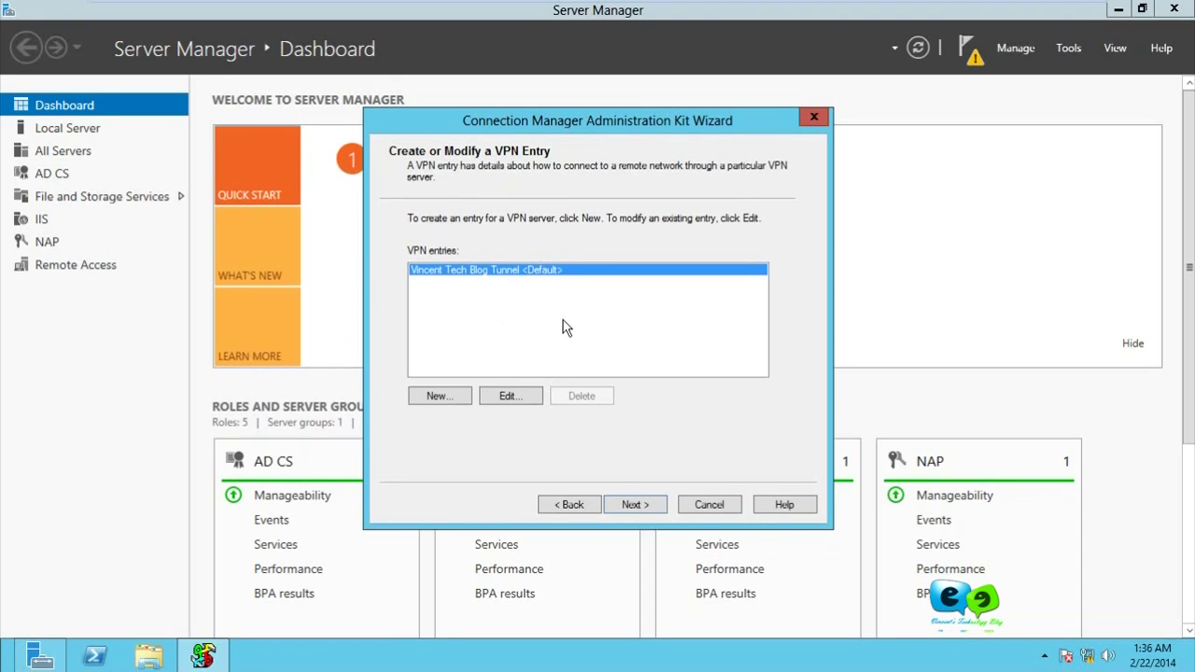
# Keep the default VPN entry, leave the custom phone book empty, and try passing the update server page.
pyautogui.click(651, 508)
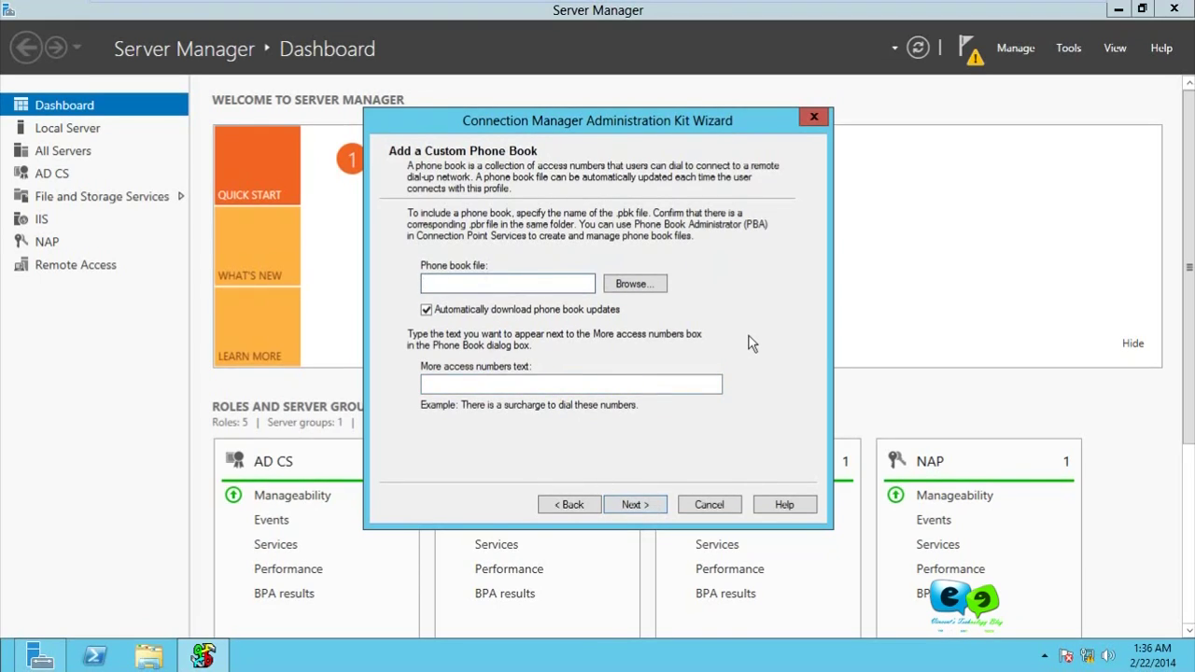
pyautogui.click(644, 508)
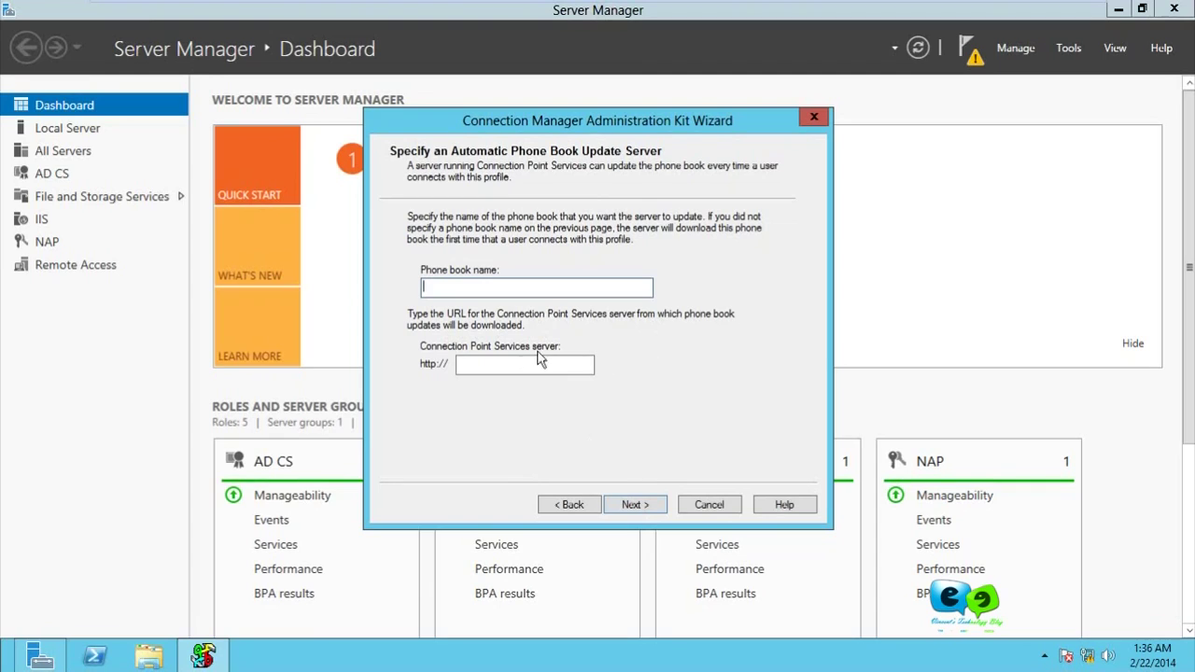
pyautogui.click(652, 510)
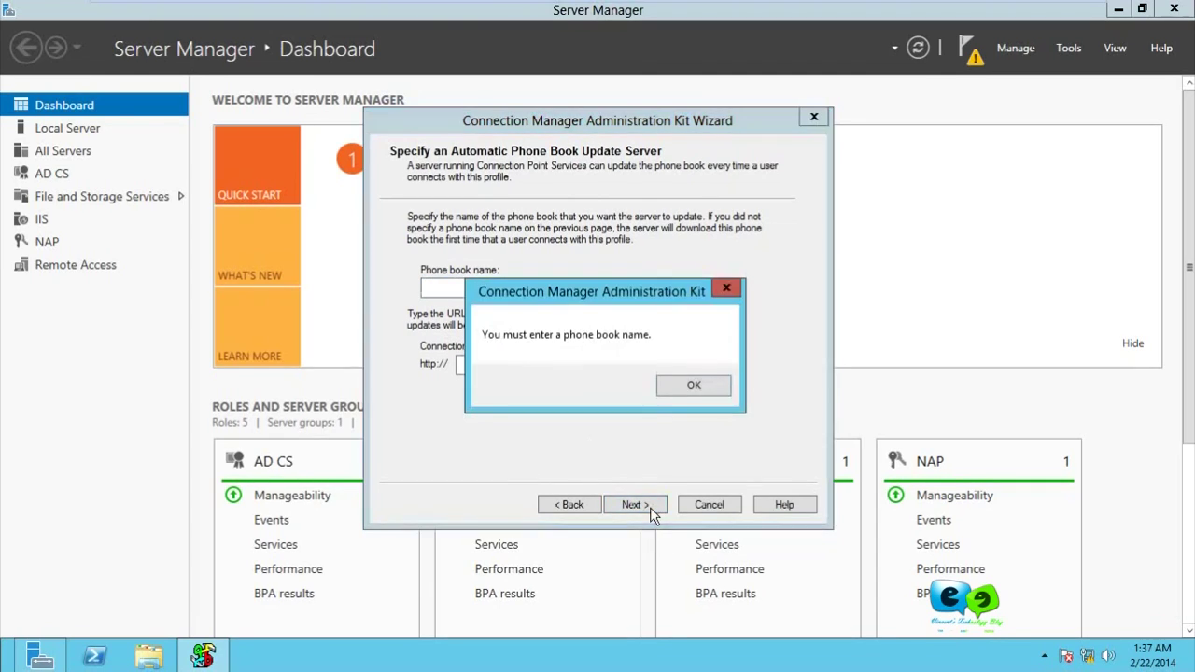
# Set phone book name VTB with update server dc2.contoso.com and keep the default dial-up entry.
pyautogui.click(705, 384)
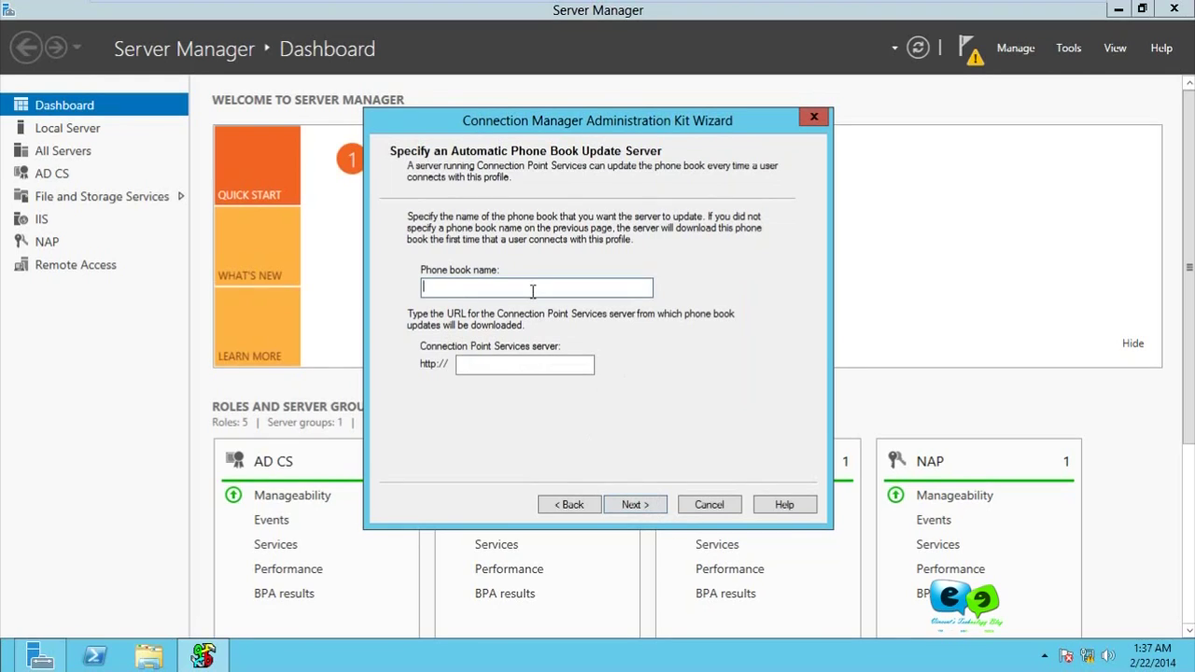
pyautogui.moveTo(549, 2)
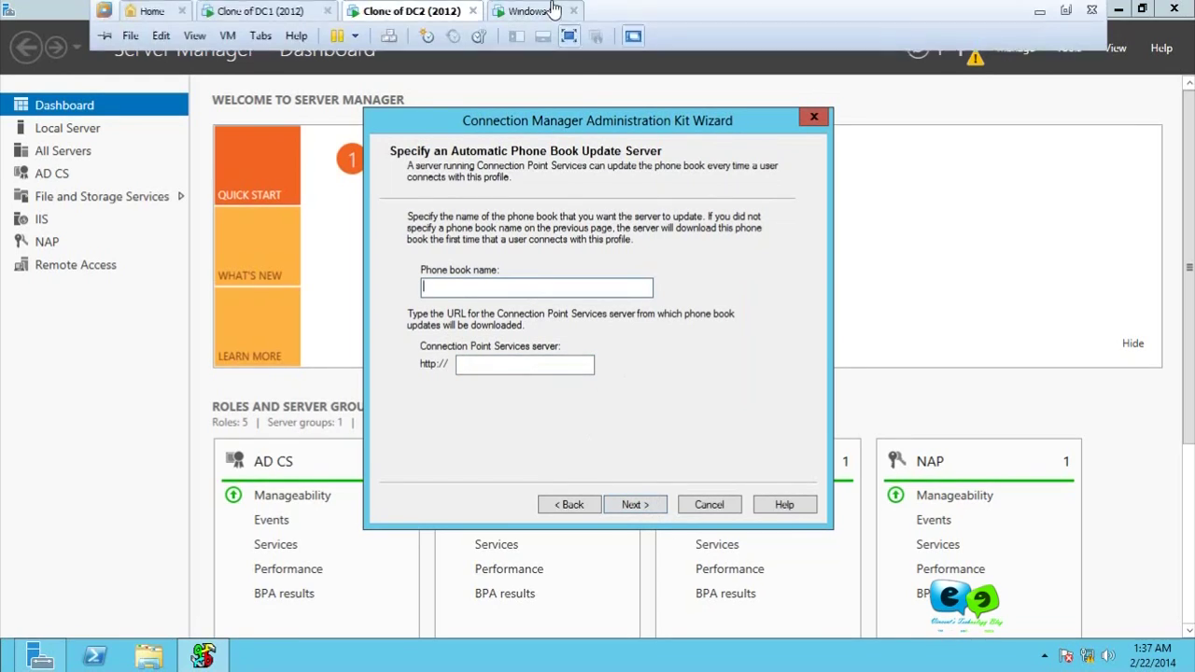
pyautogui.click(529, 211)
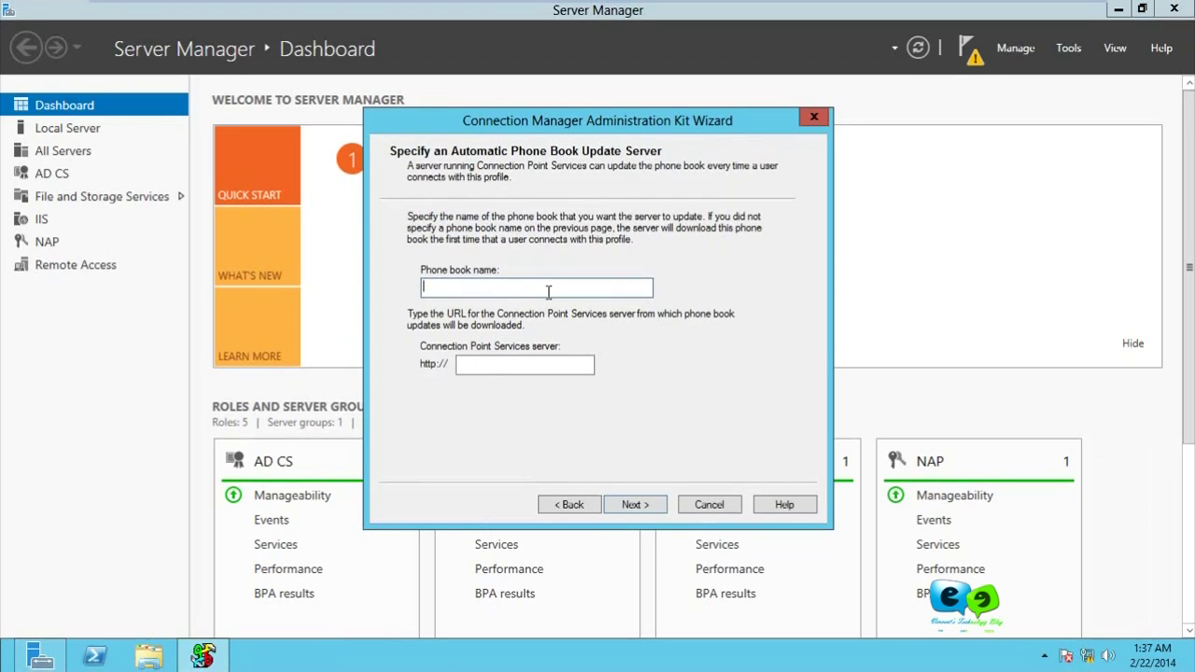
pyautogui.write('m')
pyautogui.write('T')
pyautogui.press('BackSpace')
pyautogui.press('BackSpace')
pyautogui.write('VTB')
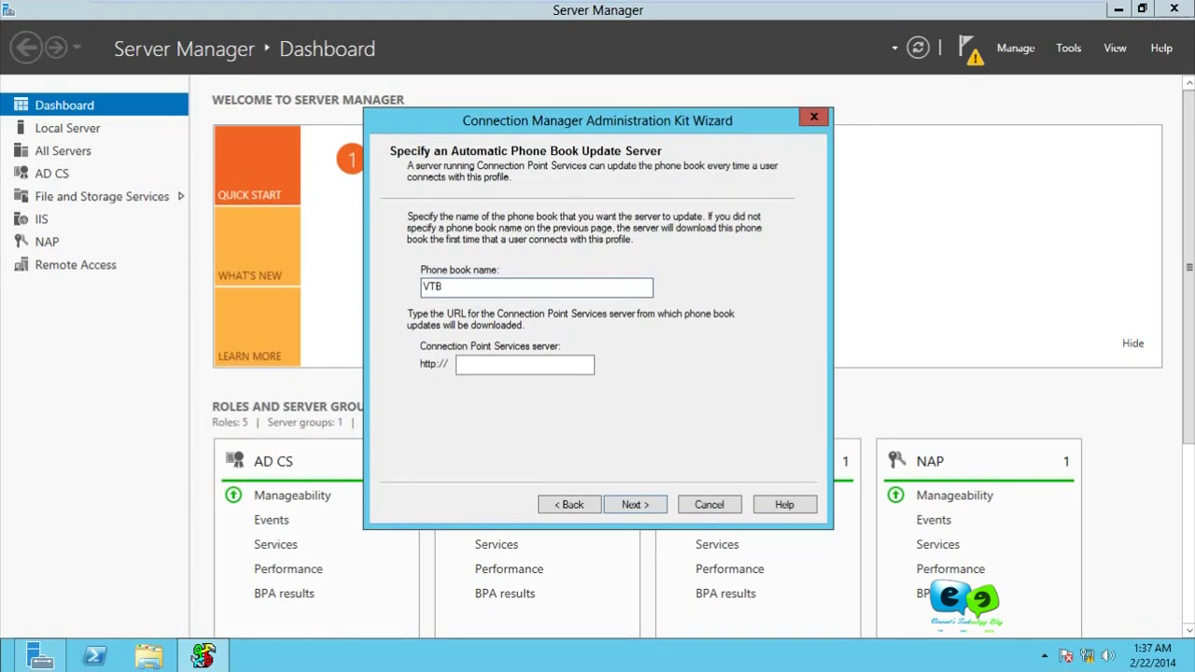
pyautogui.click(487, 372)
pyautogui.write('dc2')
pyautogui.write('.contoso')
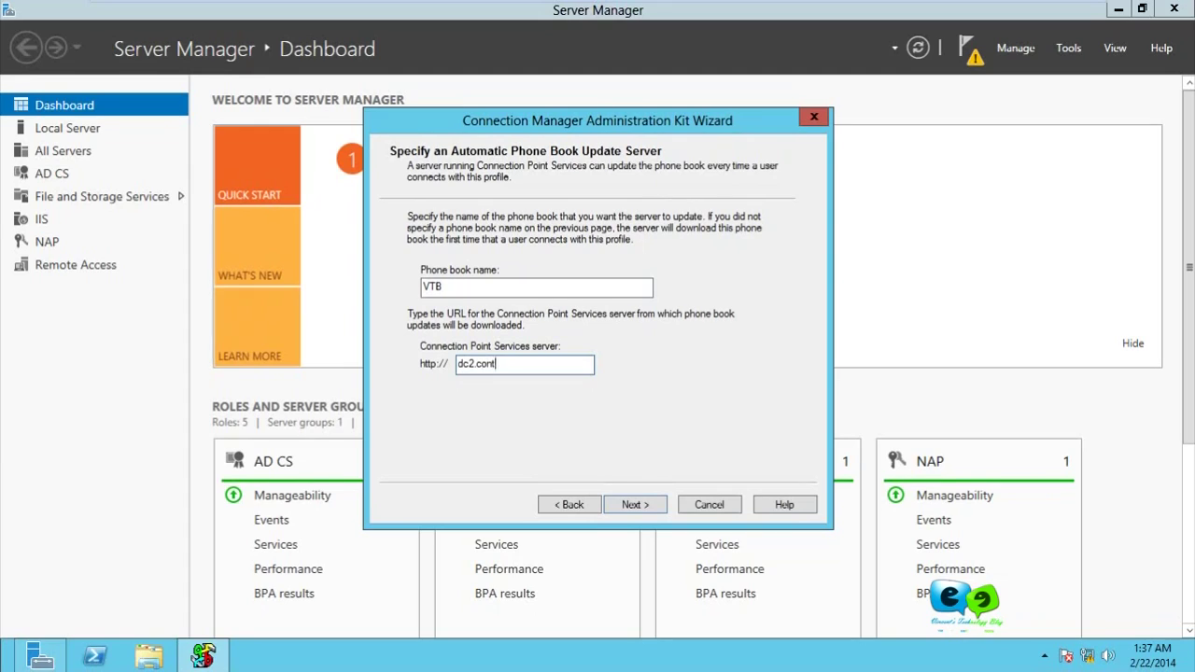
pyautogui.write('.com')
pyautogui.click(632, 505)
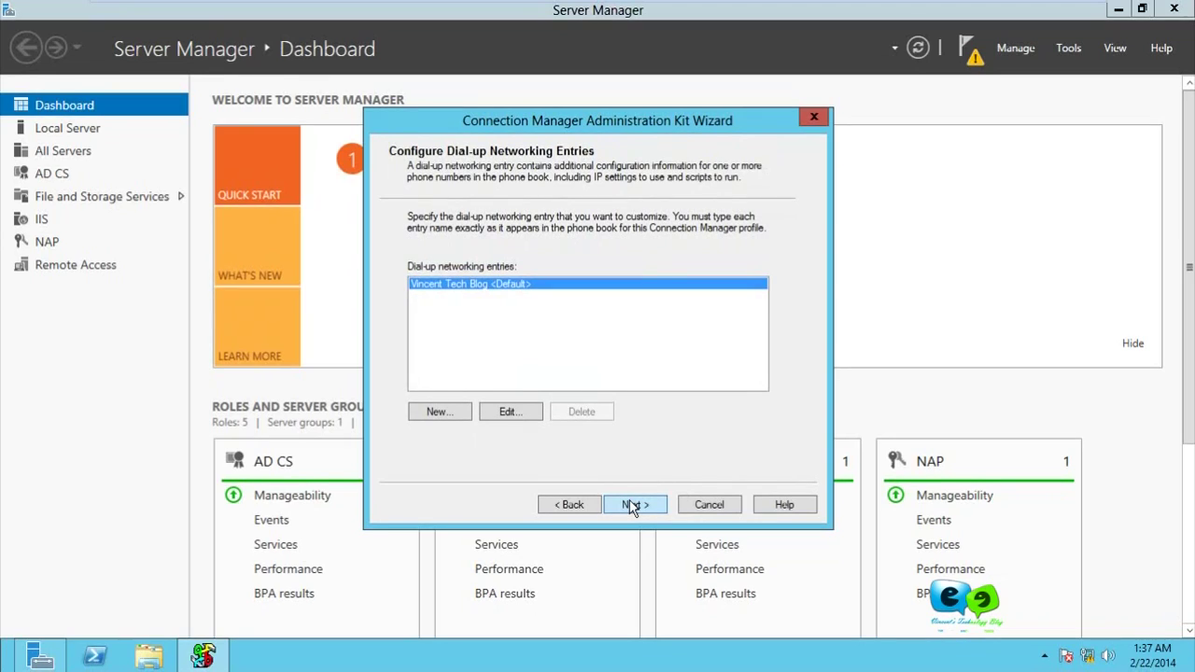
pyautogui.click(633, 505)
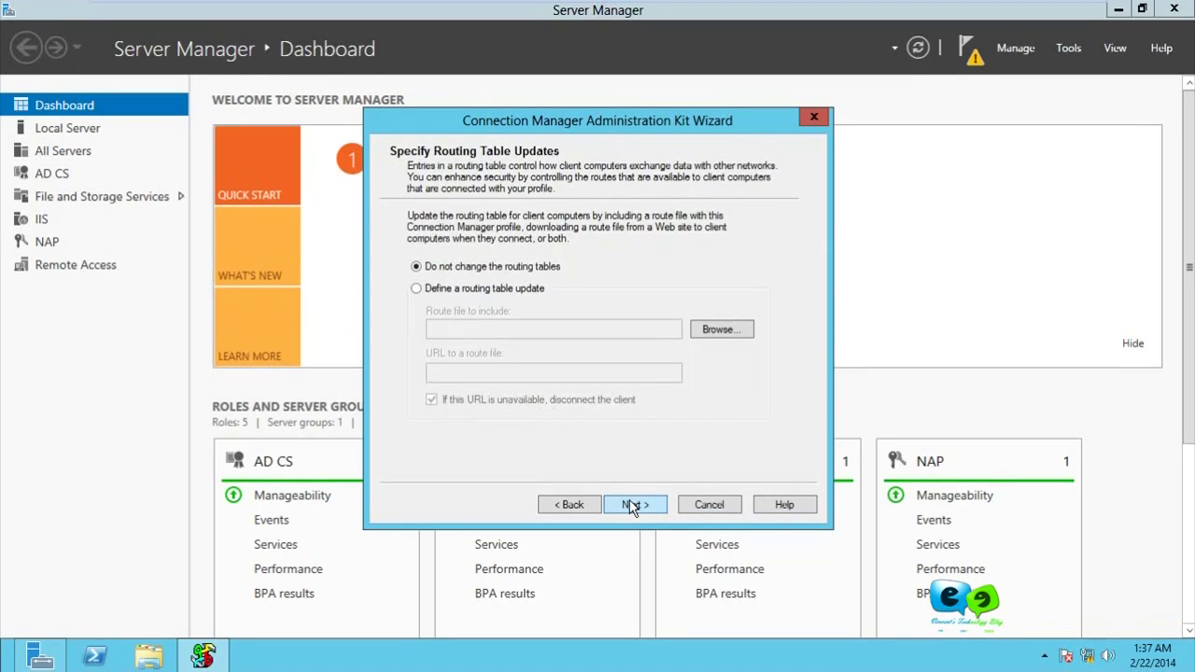
# Keep the default routing table, proxy and custom action settings.
pyautogui.click(633, 505)
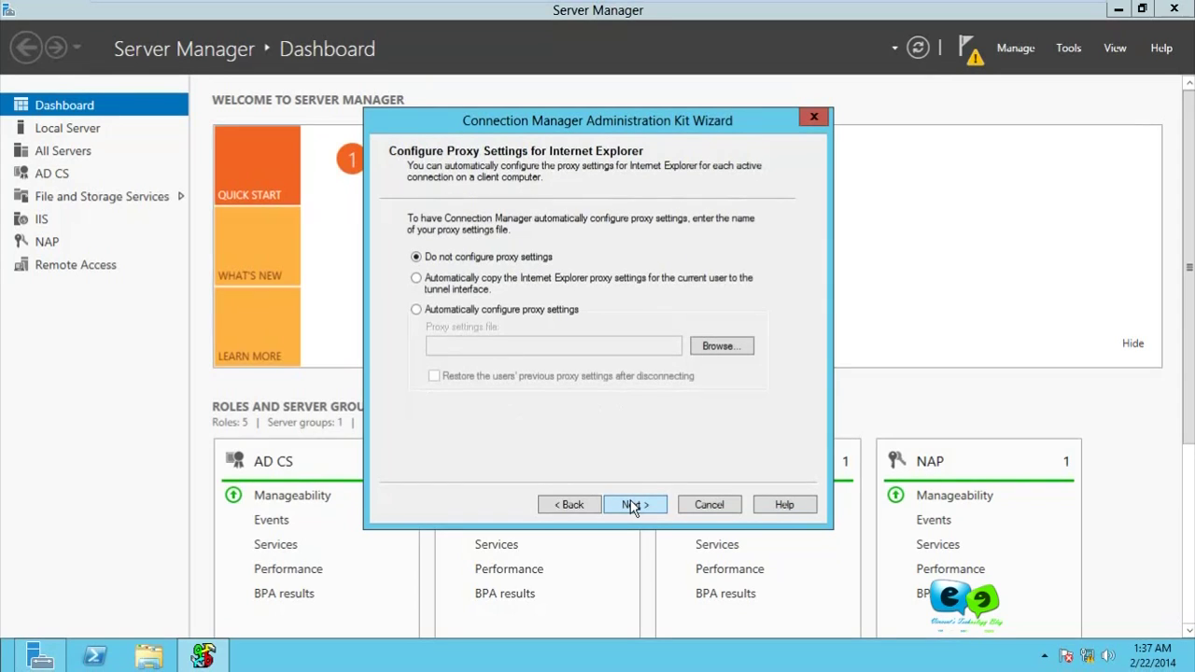
pyautogui.click(632, 506)
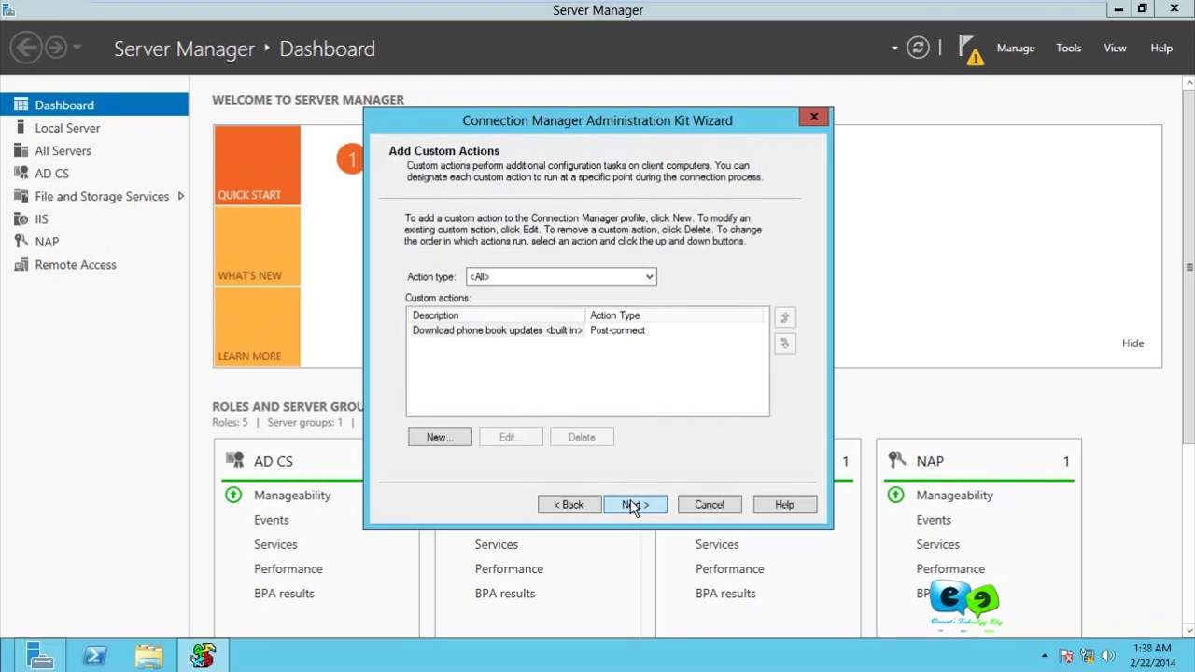
pyautogui.click(632, 505)
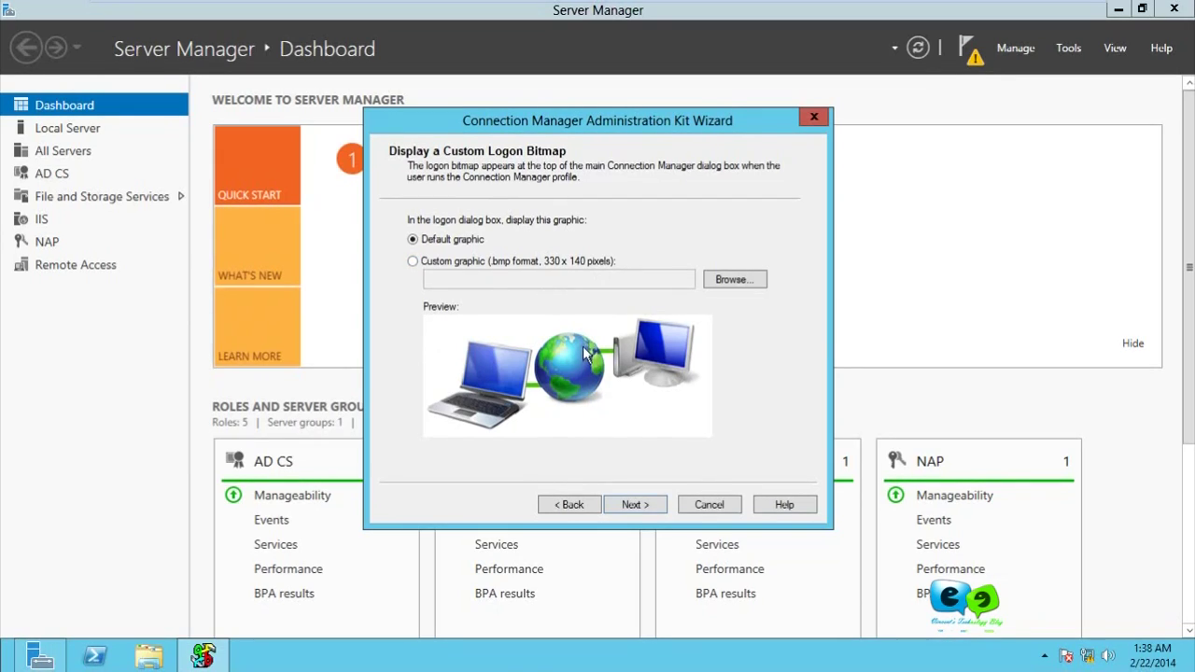
# Keep the default logon bitmap and phone book graphics.
pyautogui.click(430, 265)
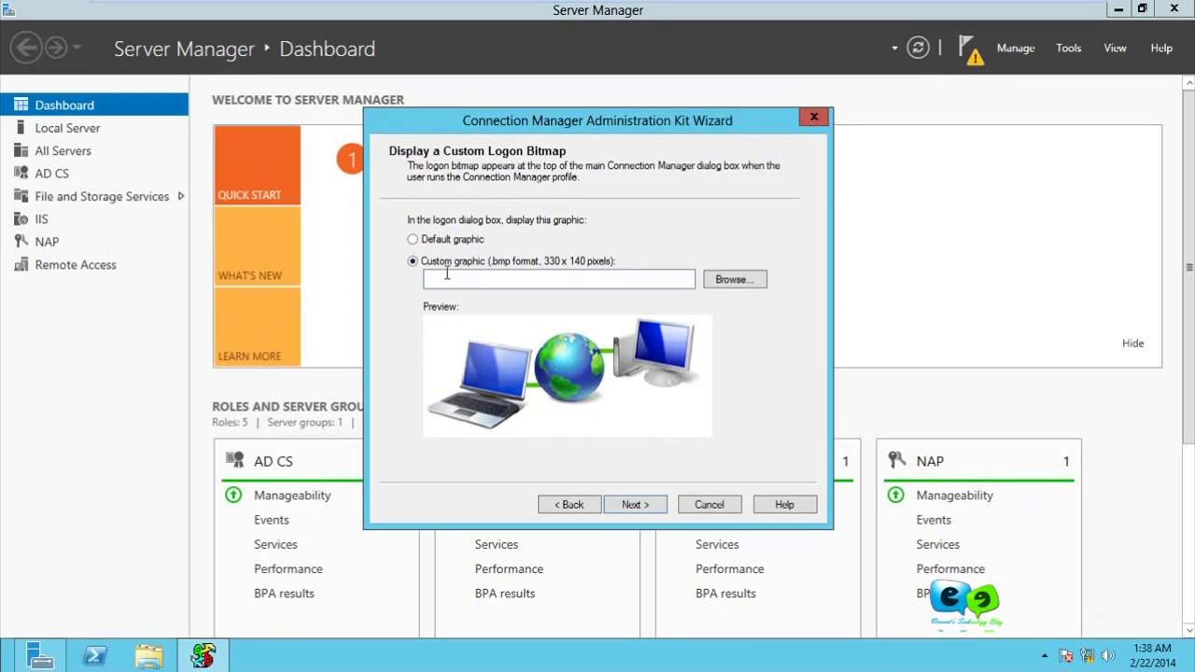
pyautogui.click(441, 244)
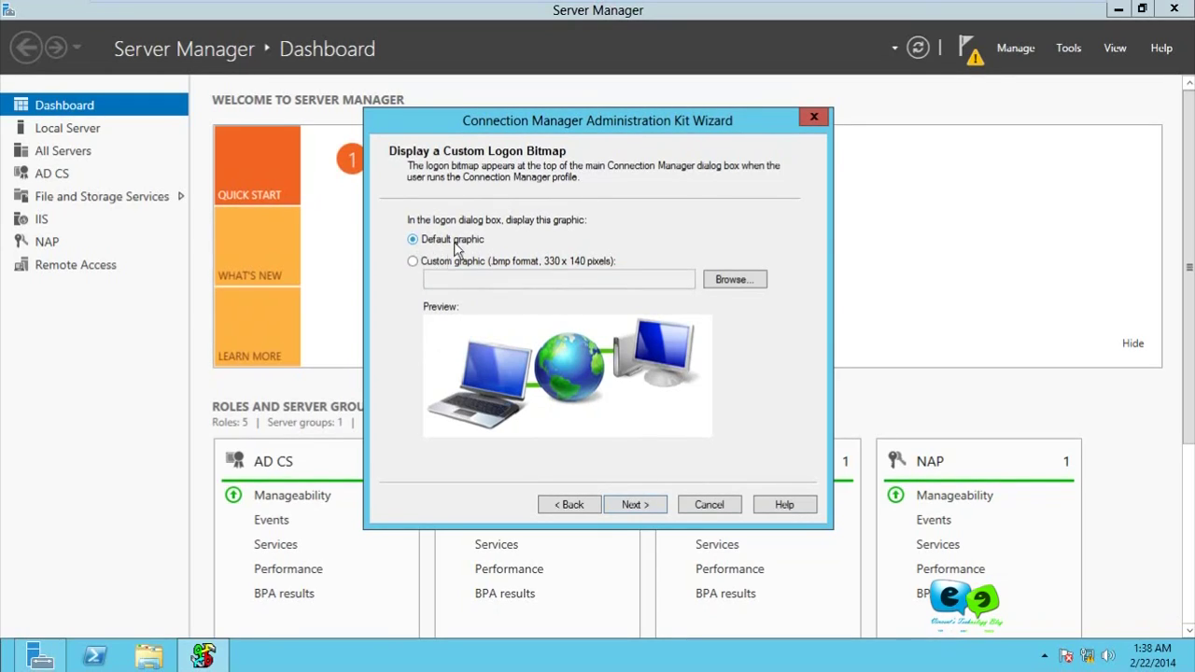
pyautogui.click(631, 505)
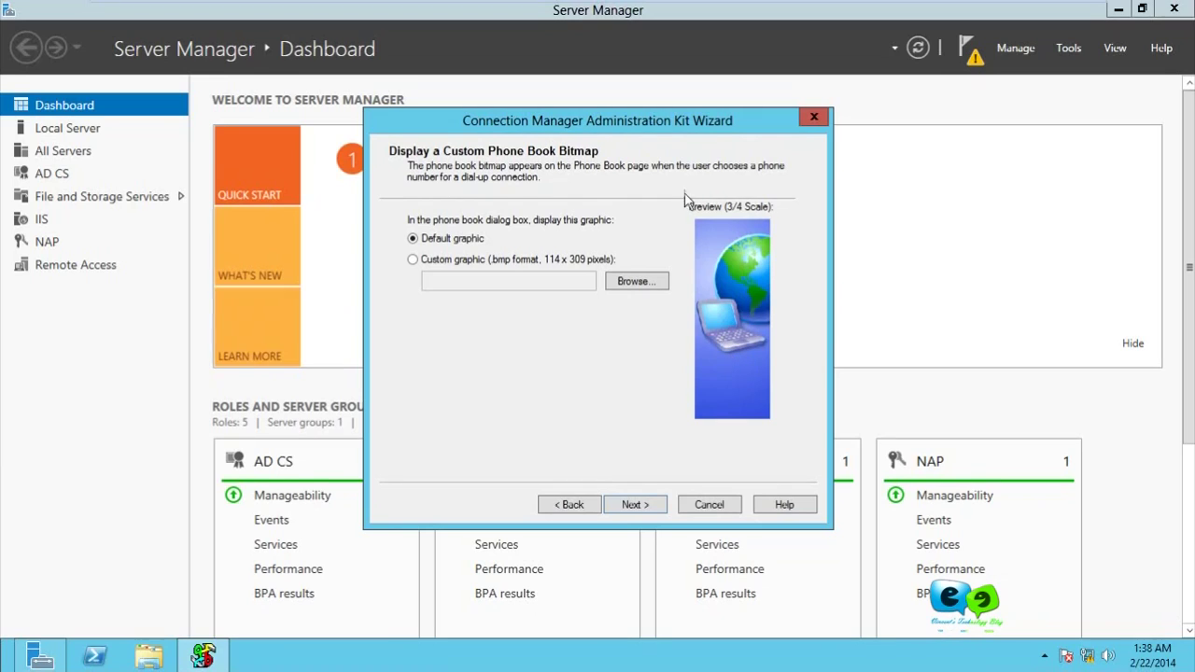
pyautogui.click(629, 505)
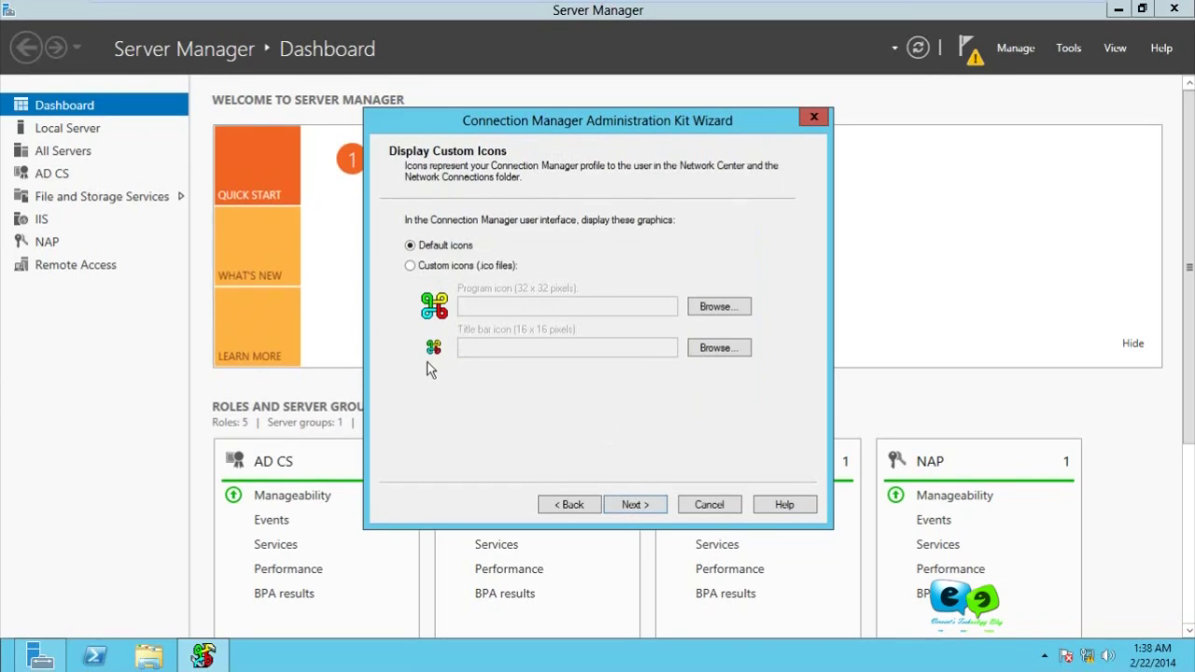
# Keep the default program icons instead of custom ones.
pyautogui.click(435, 268)
pyautogui.click(585, 311)
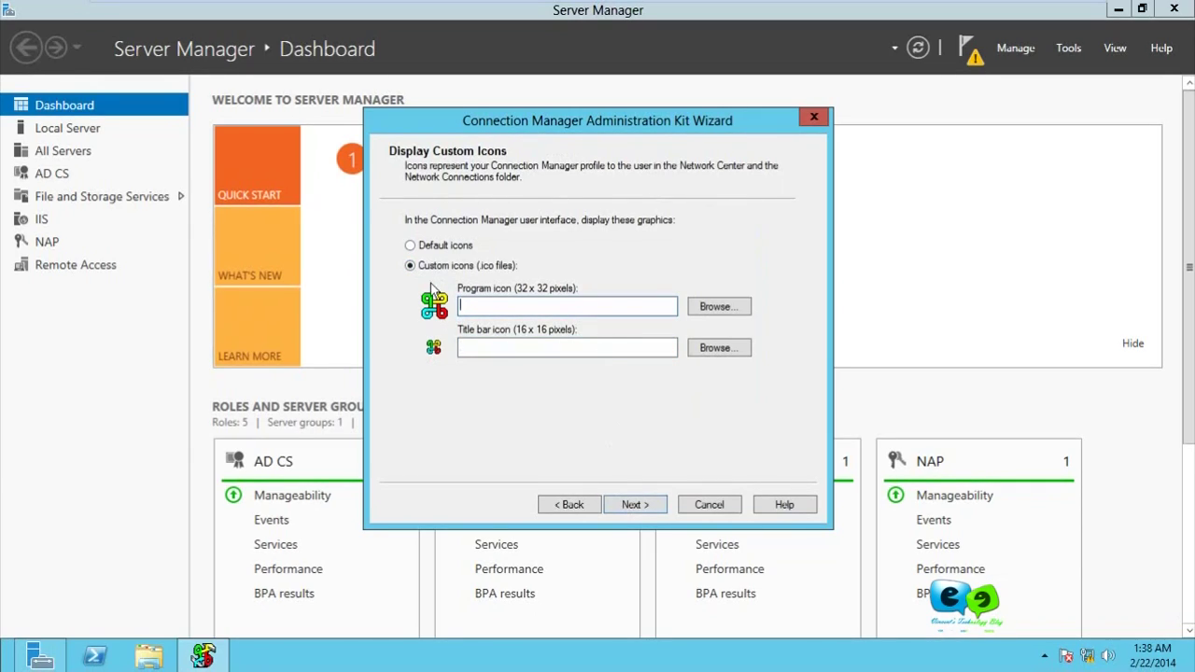
pyautogui.click(414, 248)
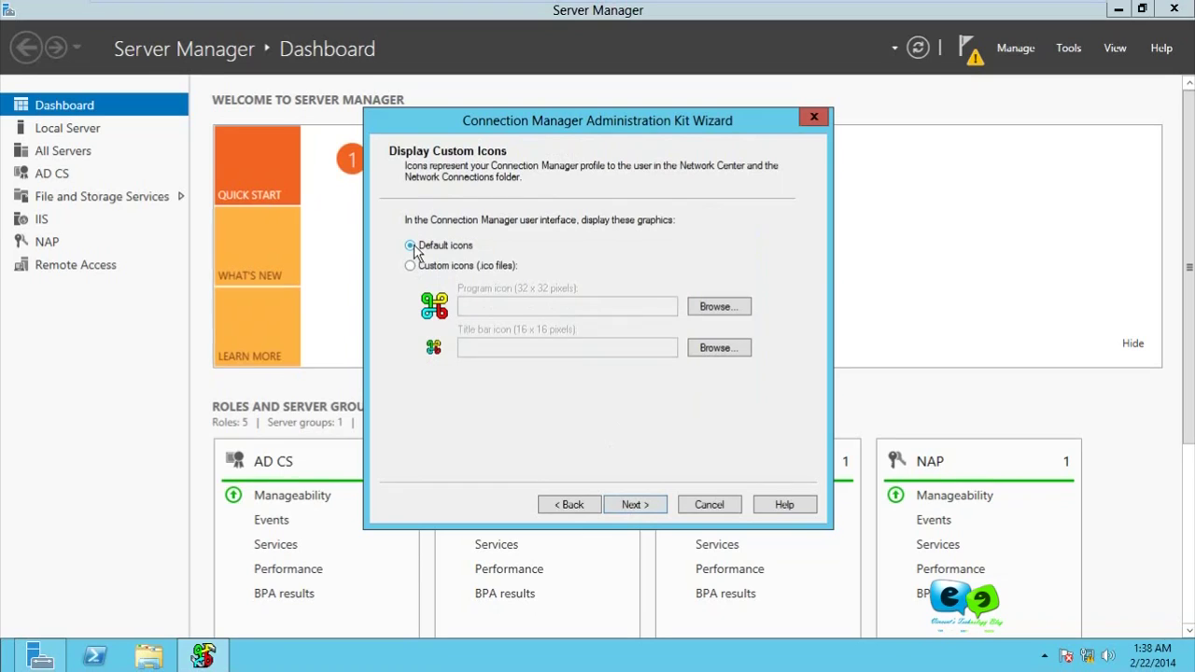
pyautogui.click(637, 504)
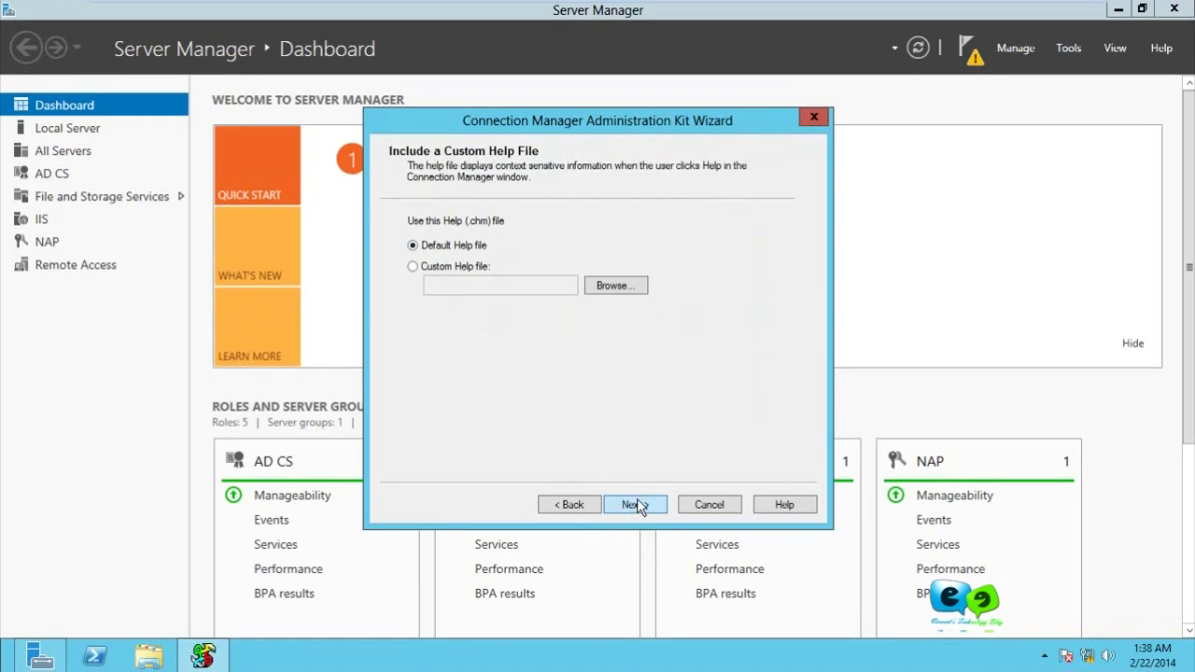
# Keep the default help file and leave the support information blank.
pyautogui.click(445, 268)
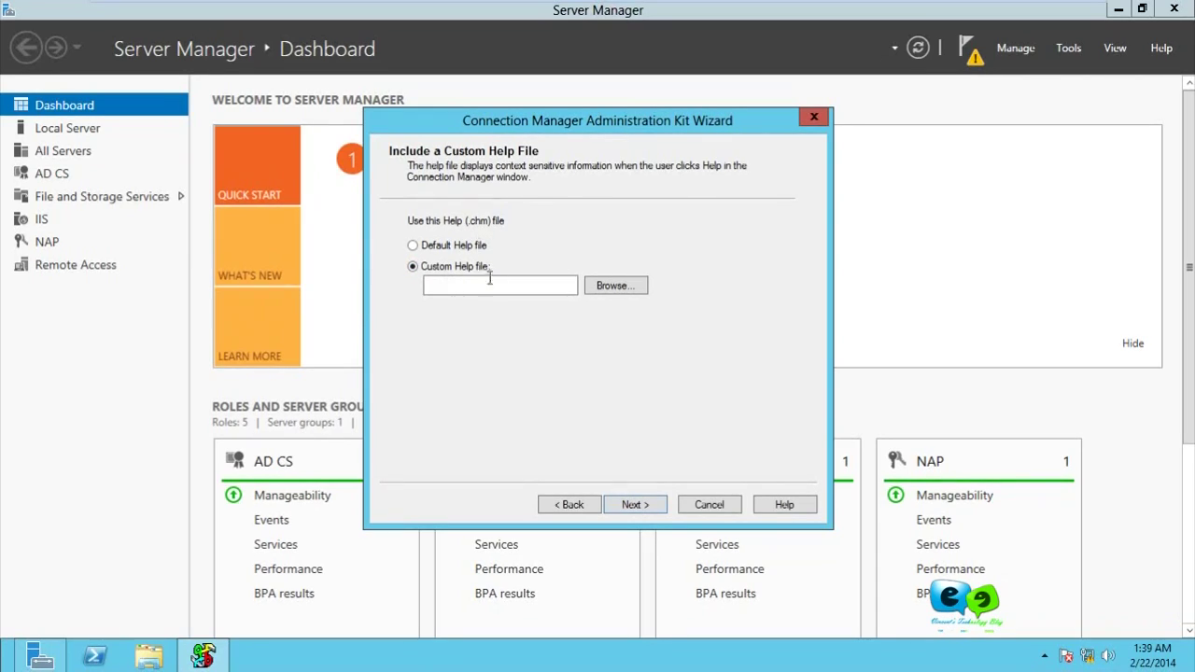
pyautogui.click(433, 249)
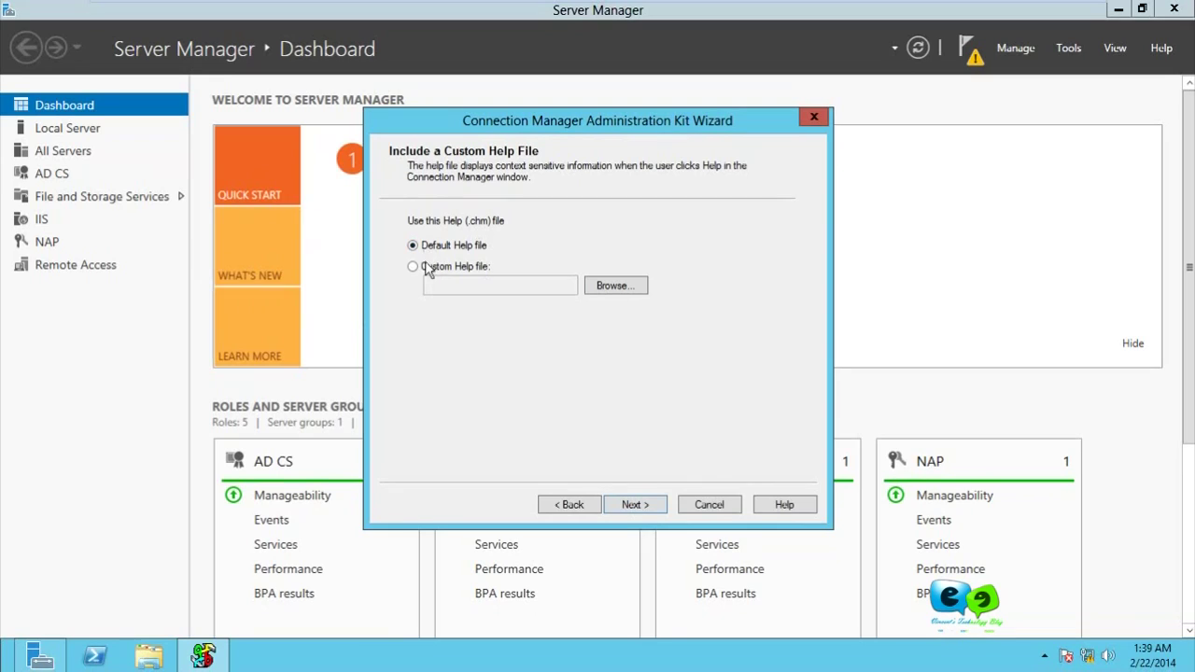
pyautogui.click(640, 506)
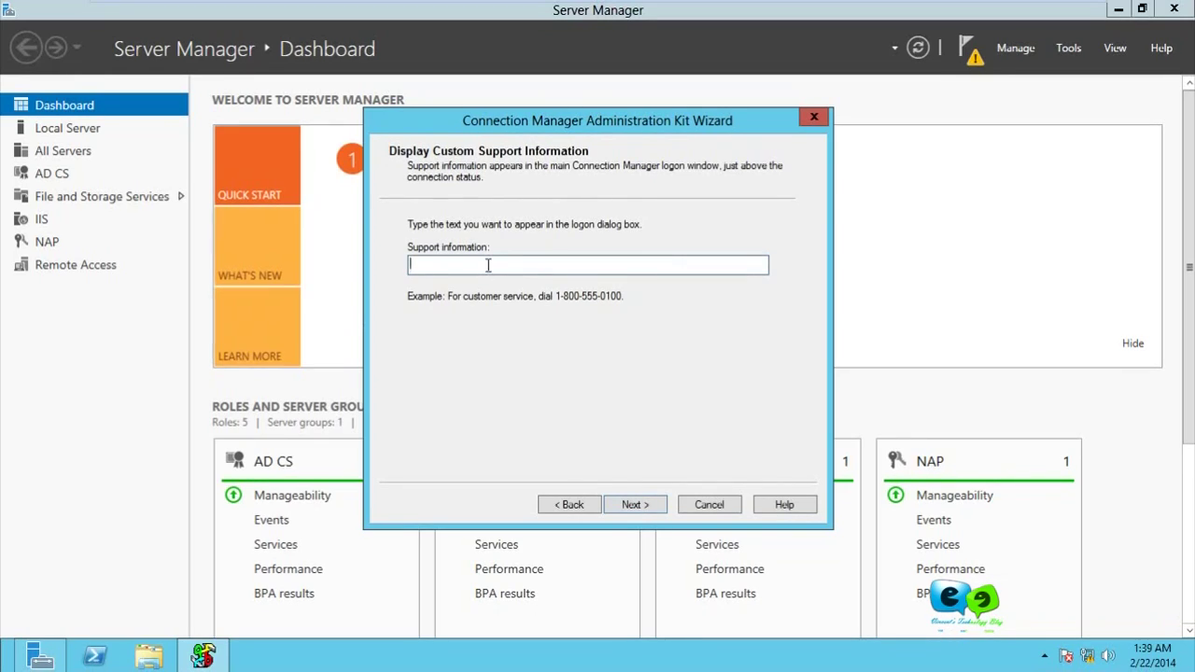
pyautogui.click(623, 507)
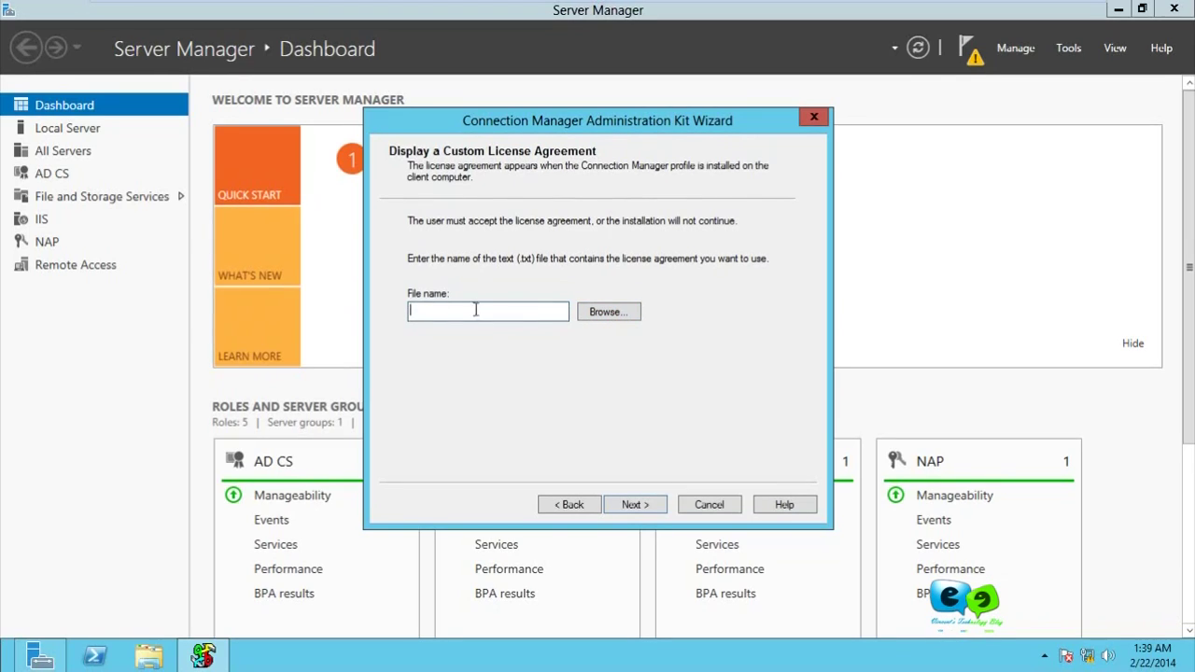
# Build the VPNsetup installer with no license or extra files, close CMAK, and show the desktop.
pyautogui.click(639, 503)
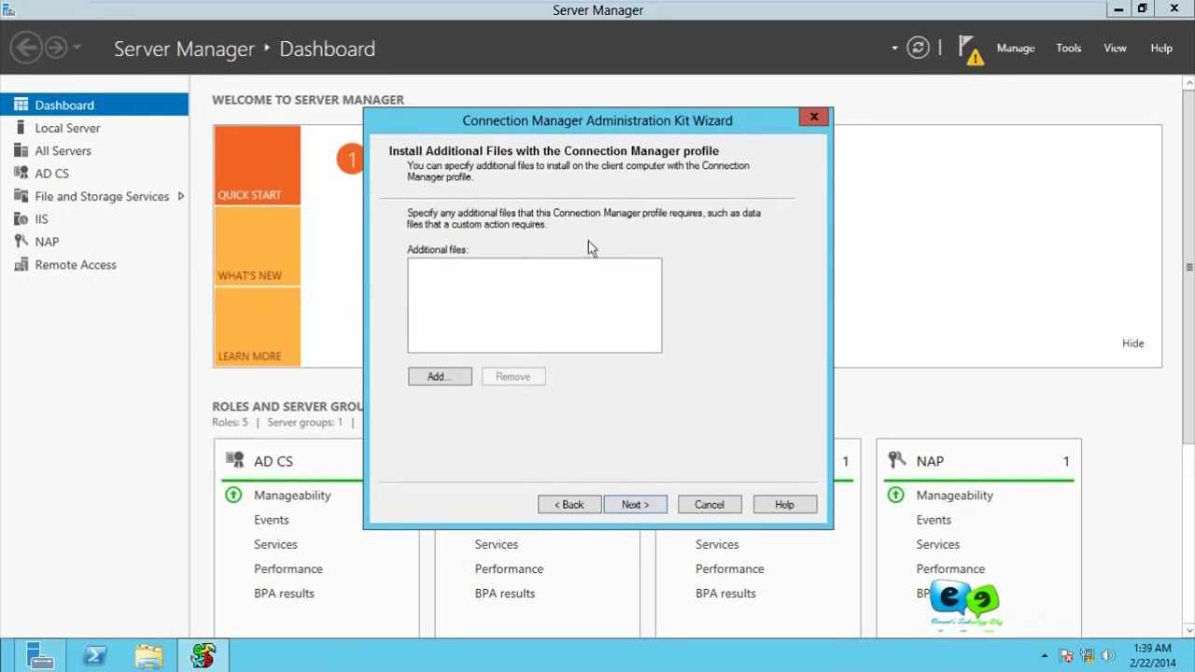
pyautogui.click(634, 509)
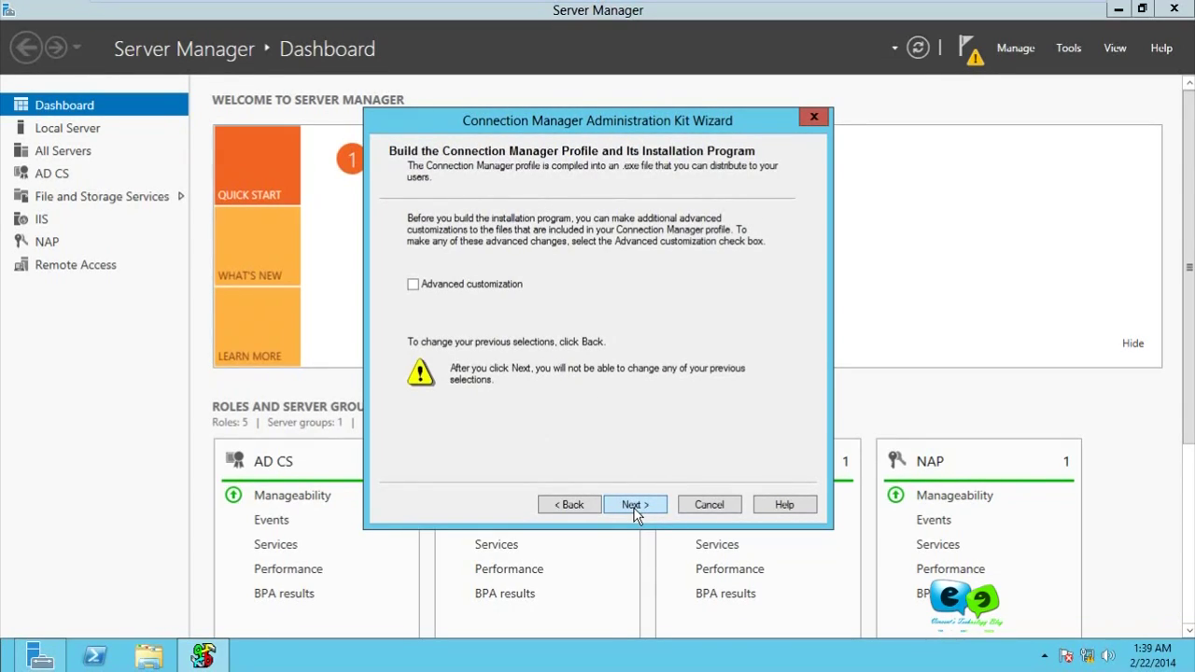
pyautogui.click(634, 509)
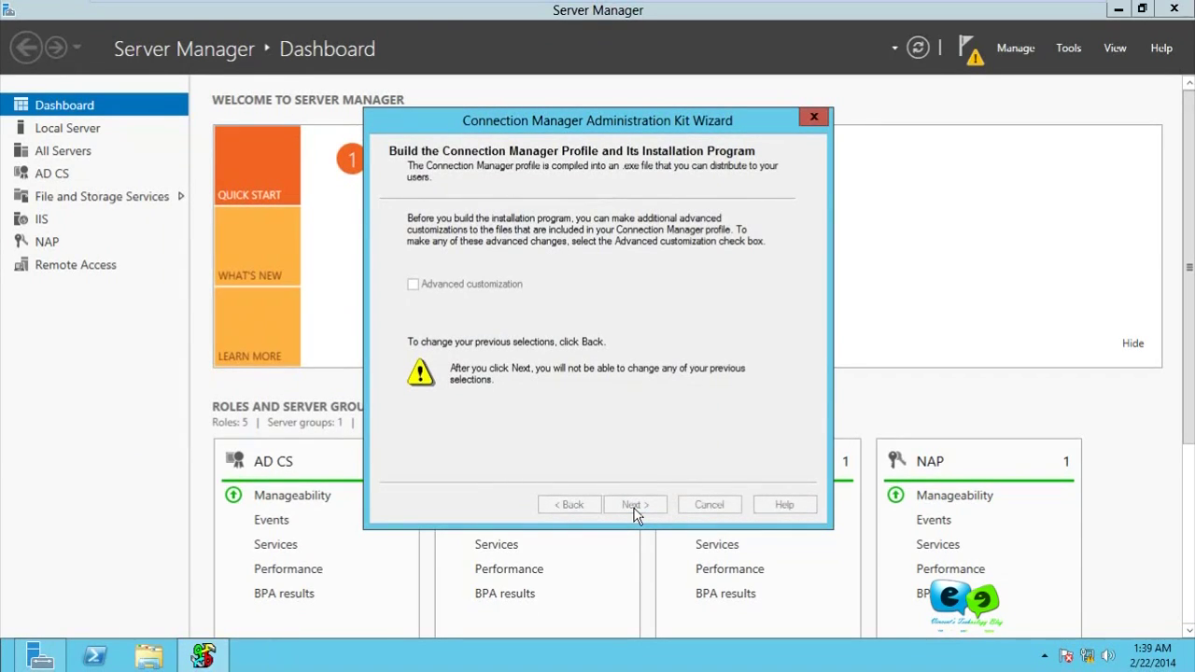
pyautogui.click(635, 507)
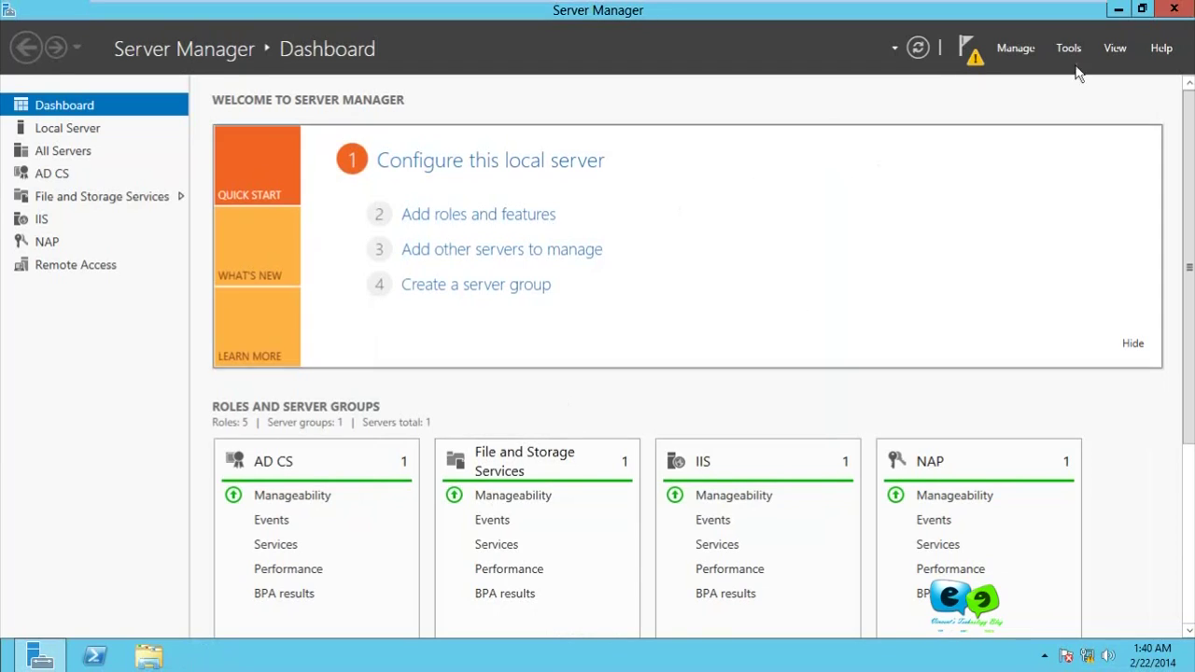
pyautogui.click(1122, 8)
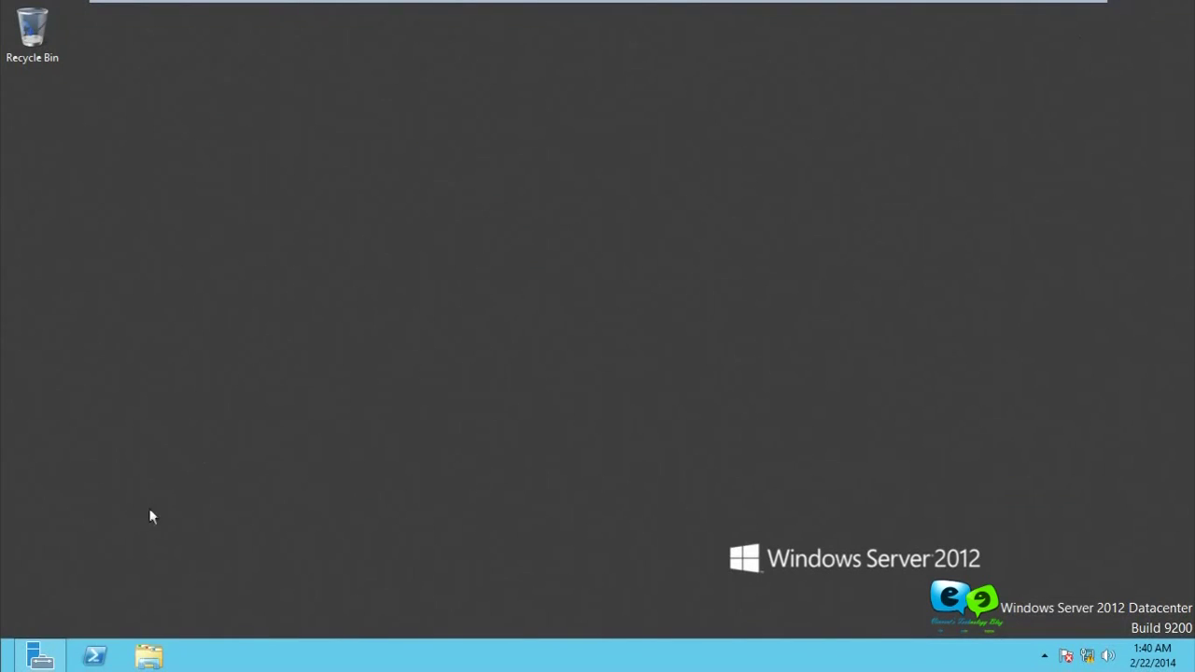
# Browse File Explorer to the Program Files folder on Local Disk (C:).
pyautogui.click(150, 659)
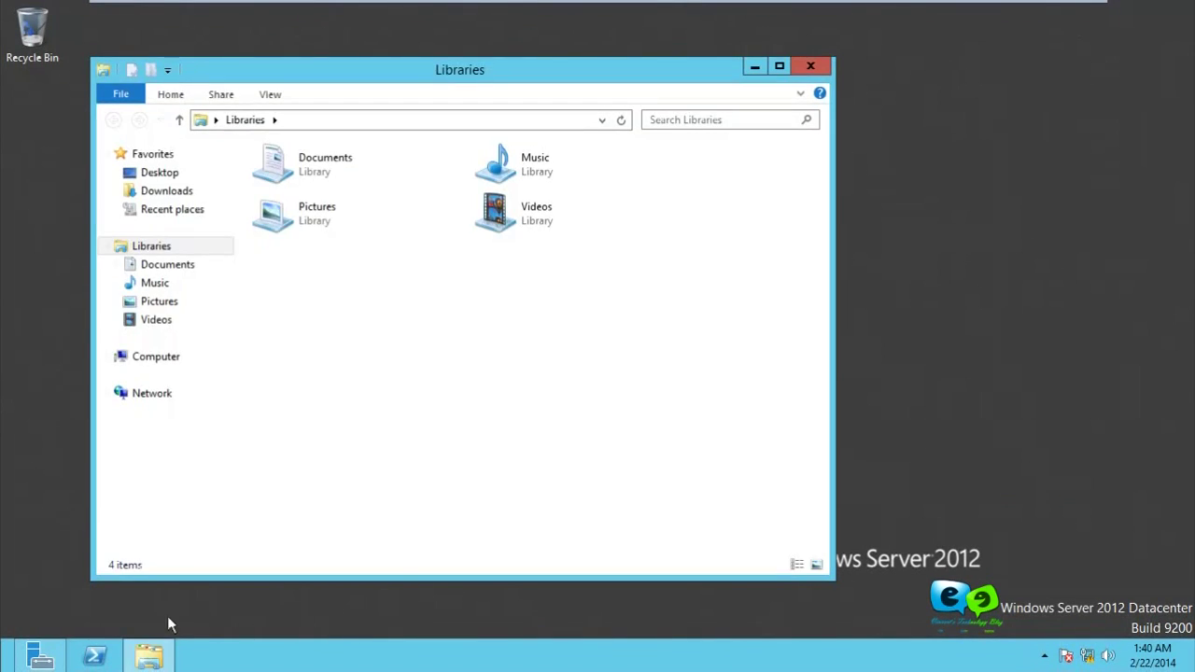
pyautogui.click(174, 360)
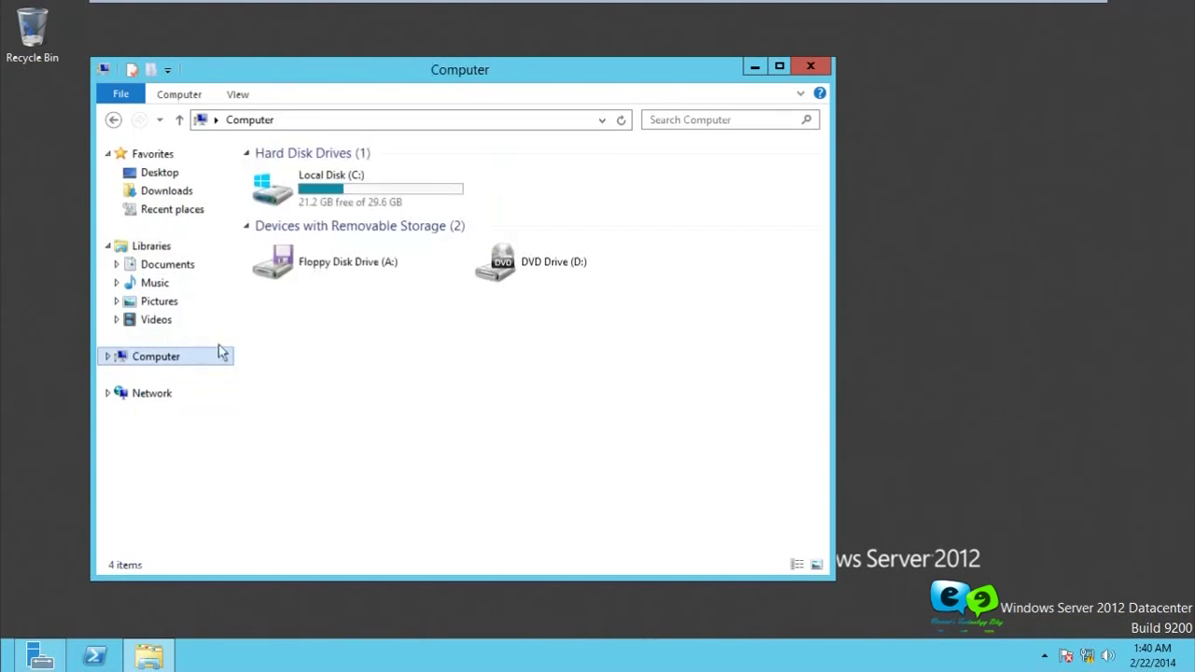
pyautogui.doubleClick(372, 214)
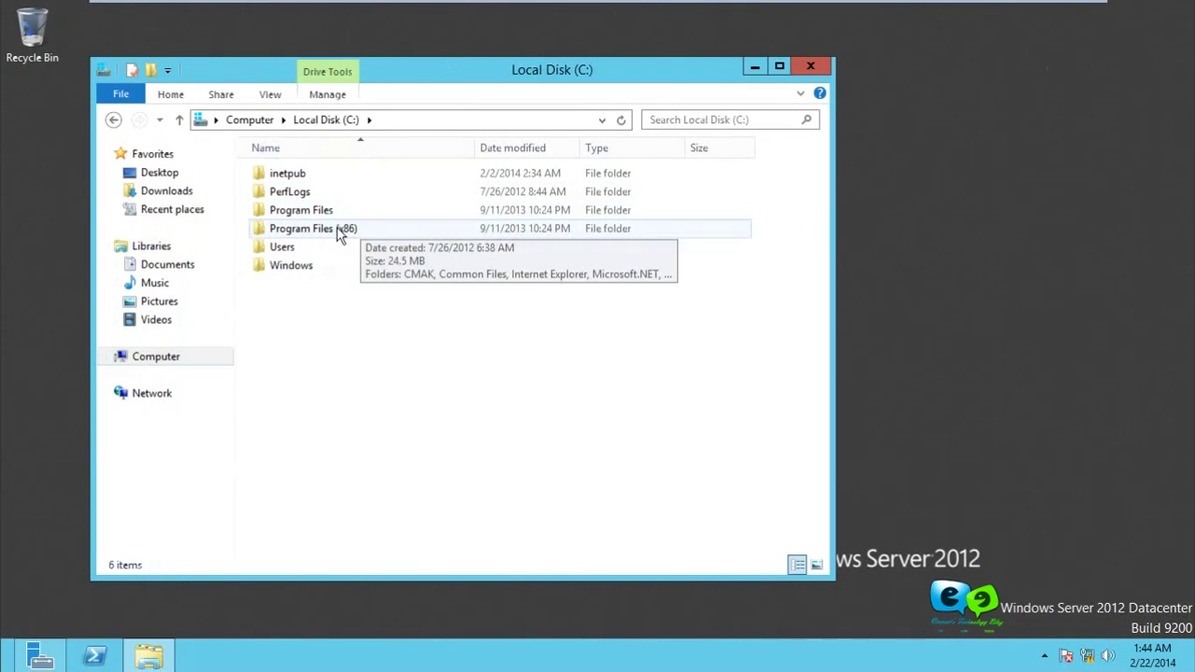
pyautogui.doubleClick(336, 229)
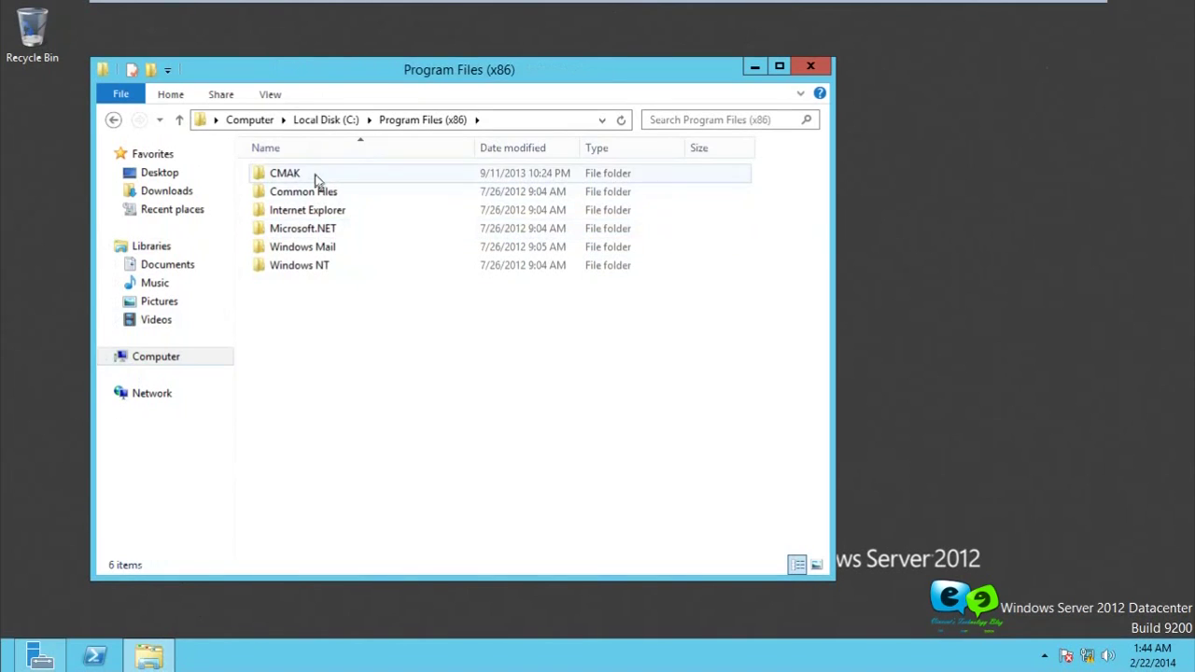
pyautogui.click(338, 119)
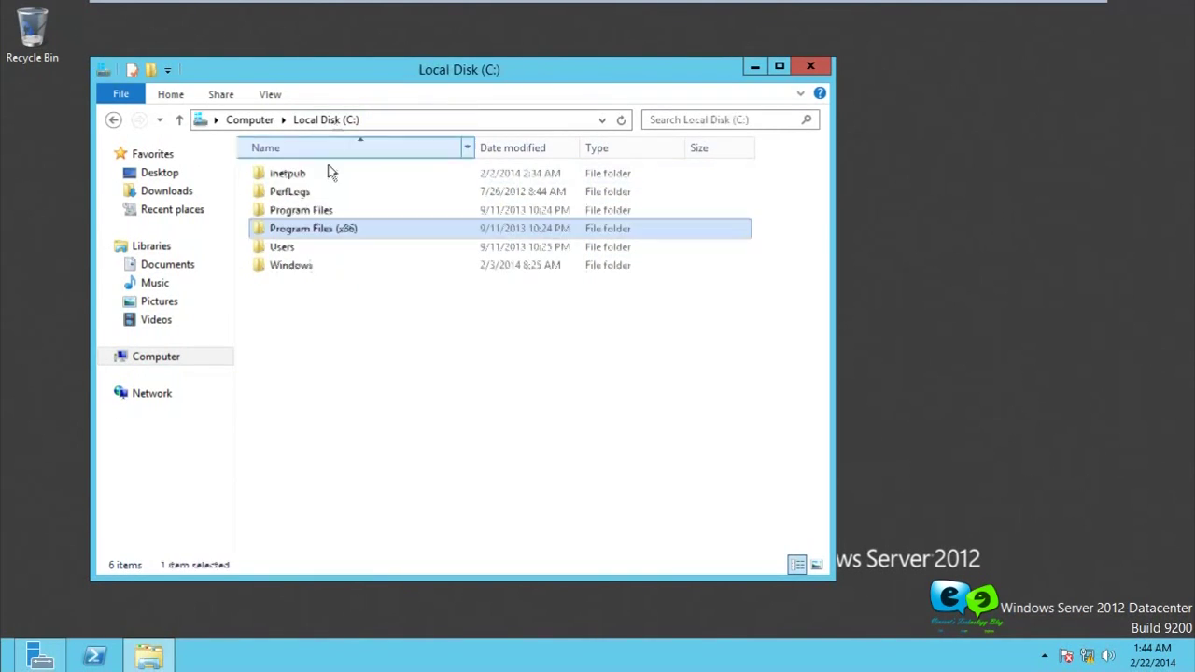
pyautogui.doubleClick(309, 213)
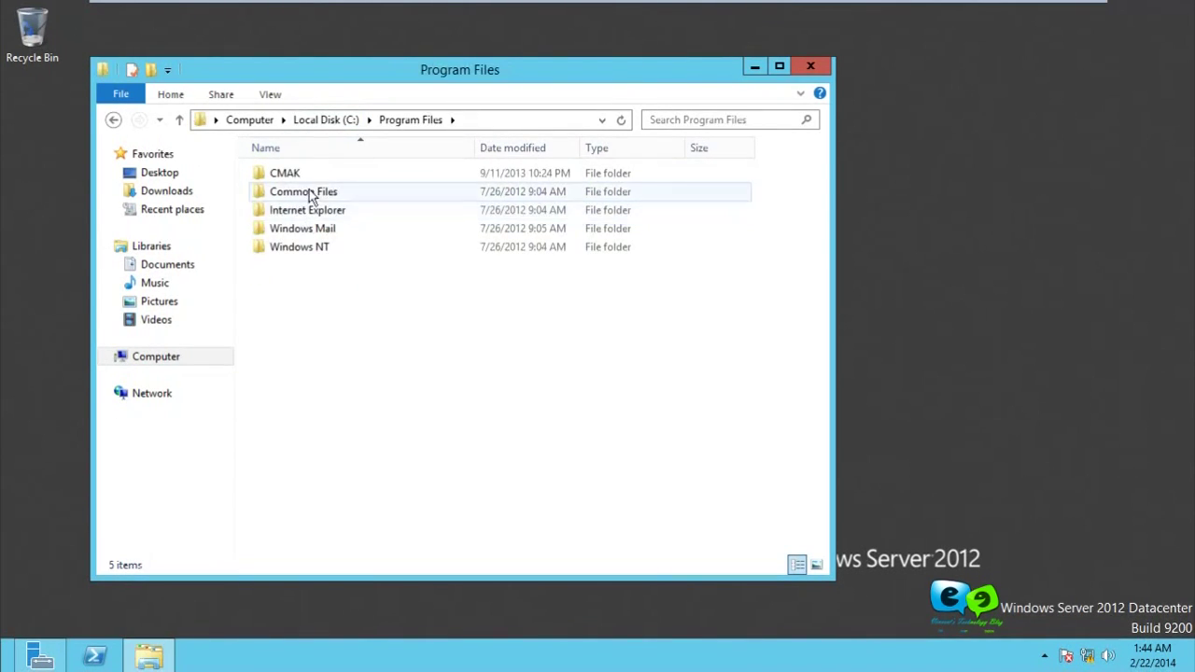
# Open CMAK\Profiles\Windows Vista and above\VPNsetup and select its five setup files.
pyautogui.doubleClick(309, 177)
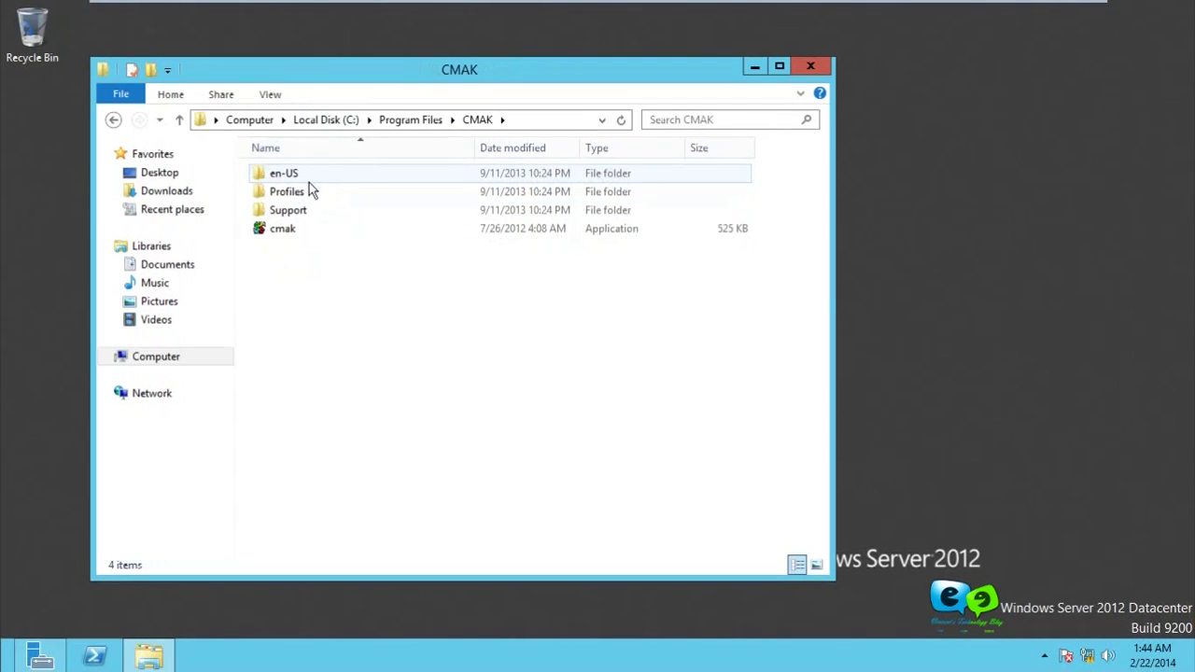
pyautogui.doubleClick(309, 193)
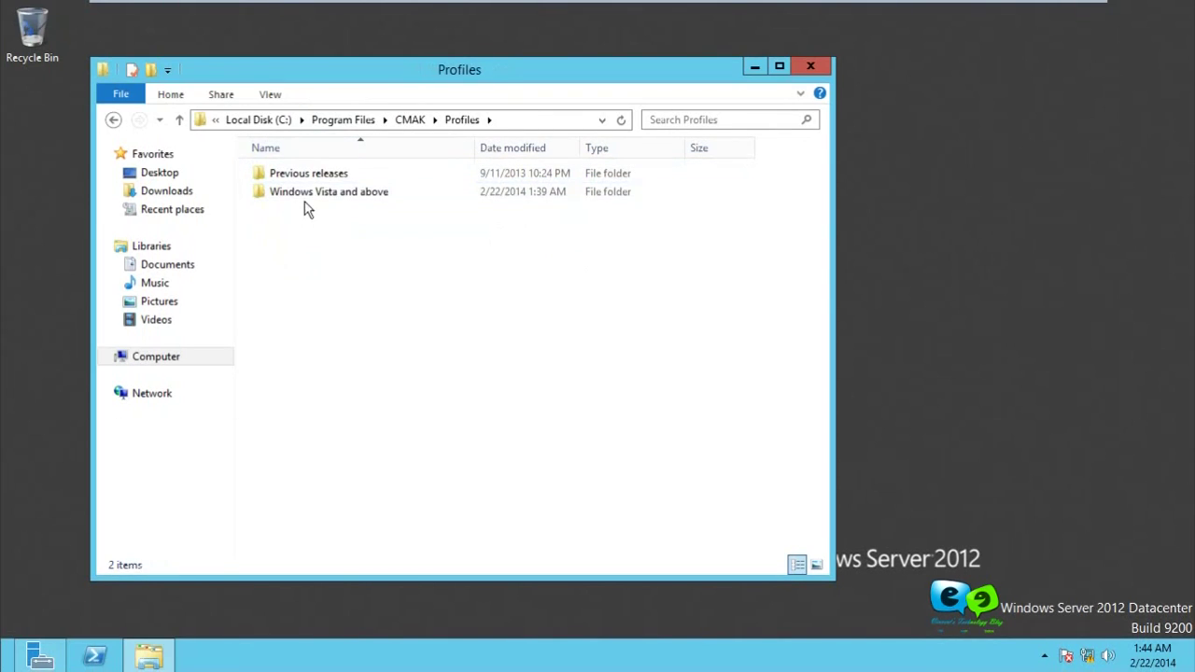
pyautogui.doubleClick(304, 194)
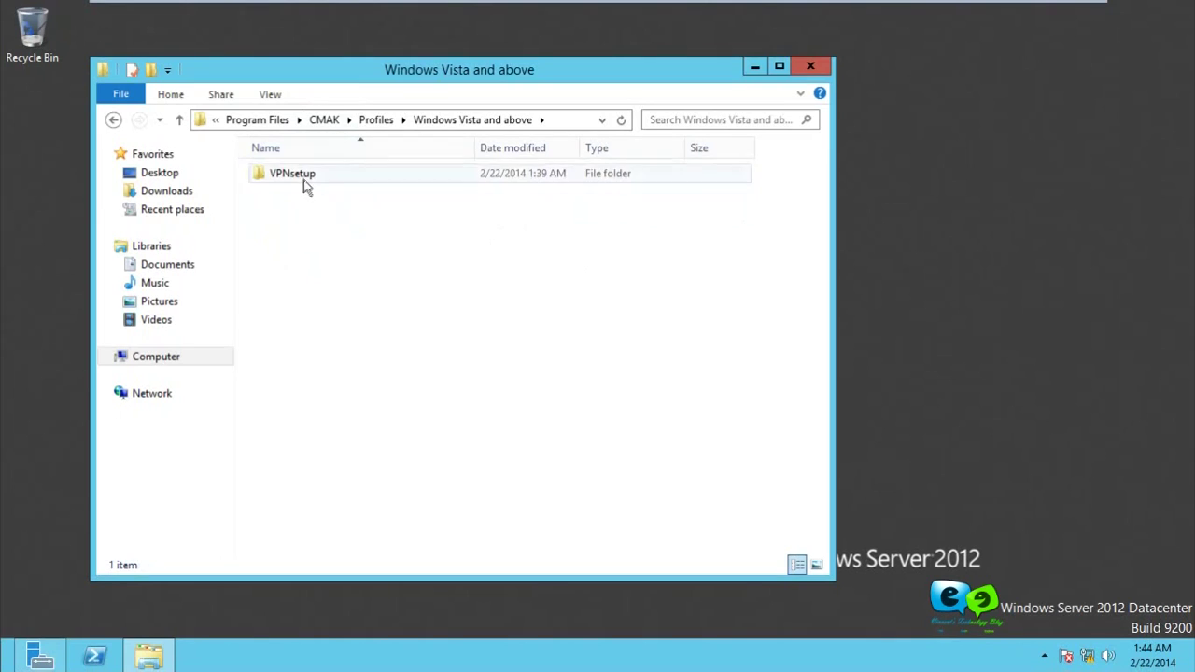
pyautogui.click(305, 180)
pyautogui.doubleClick(308, 181)
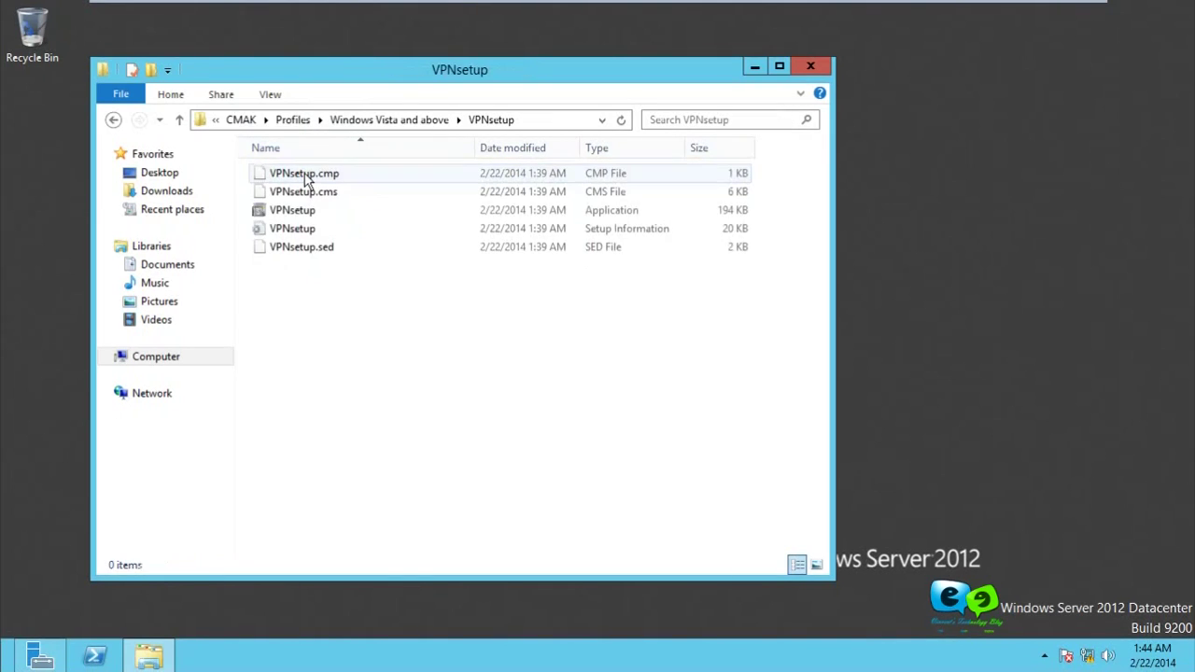
pyautogui.moveTo(306, 288); pyautogui.dragTo(311, 182)
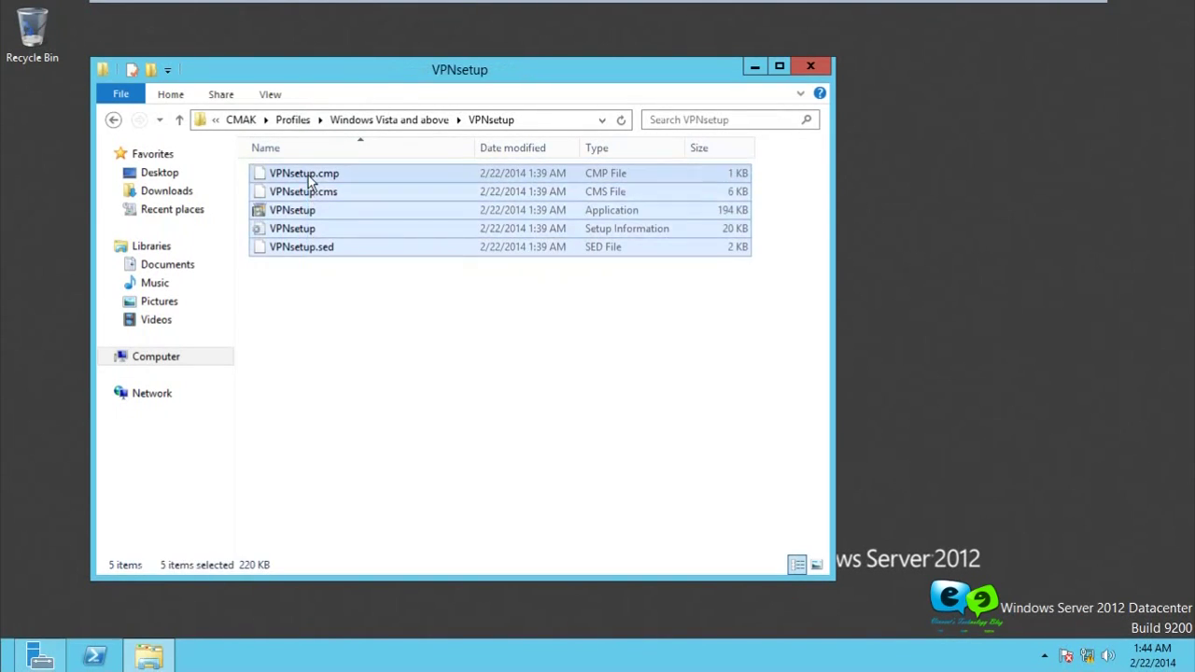
pyautogui.click(396, 121)
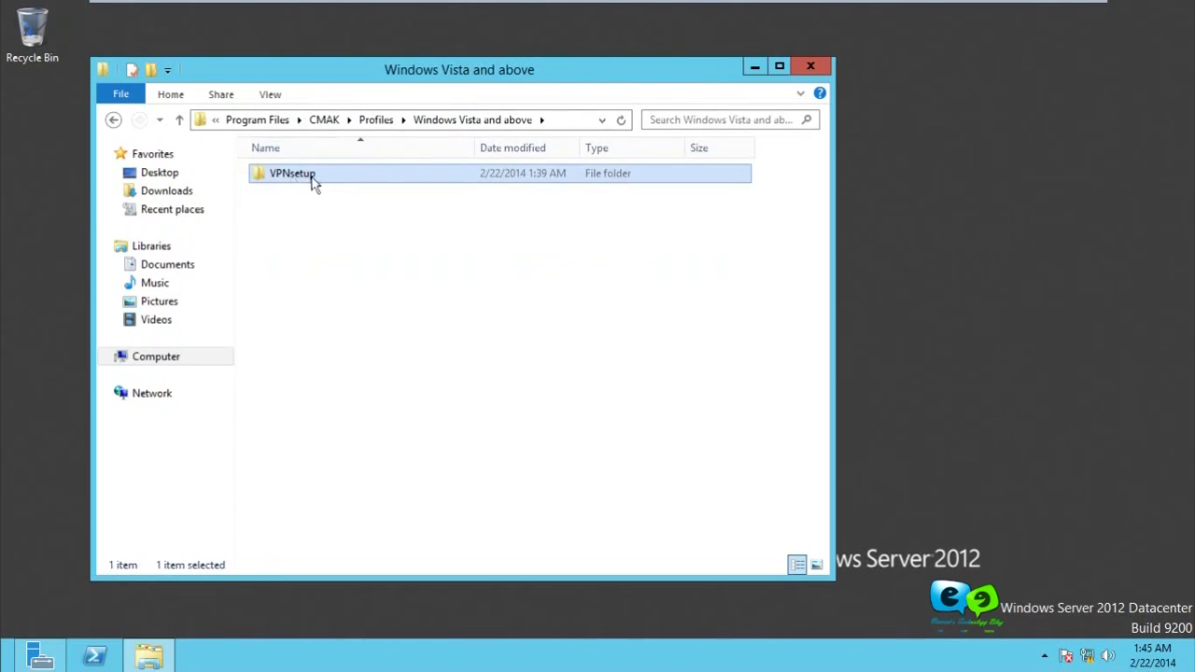
pyautogui.press('Delete')
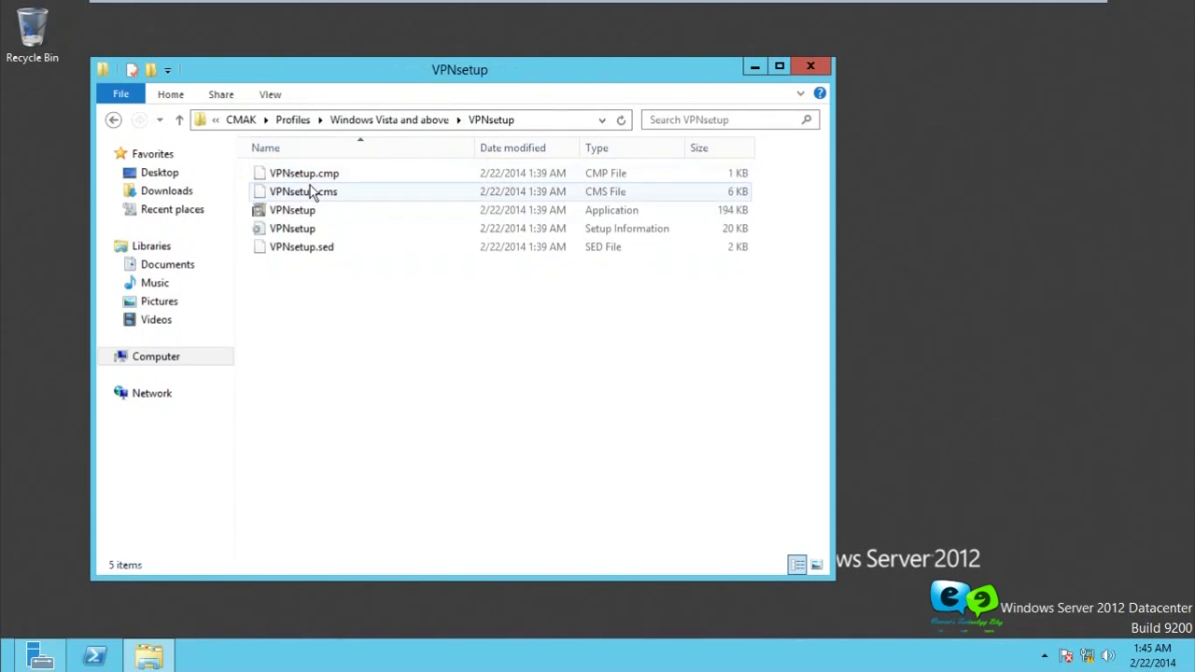
pyautogui.click(396, 120)
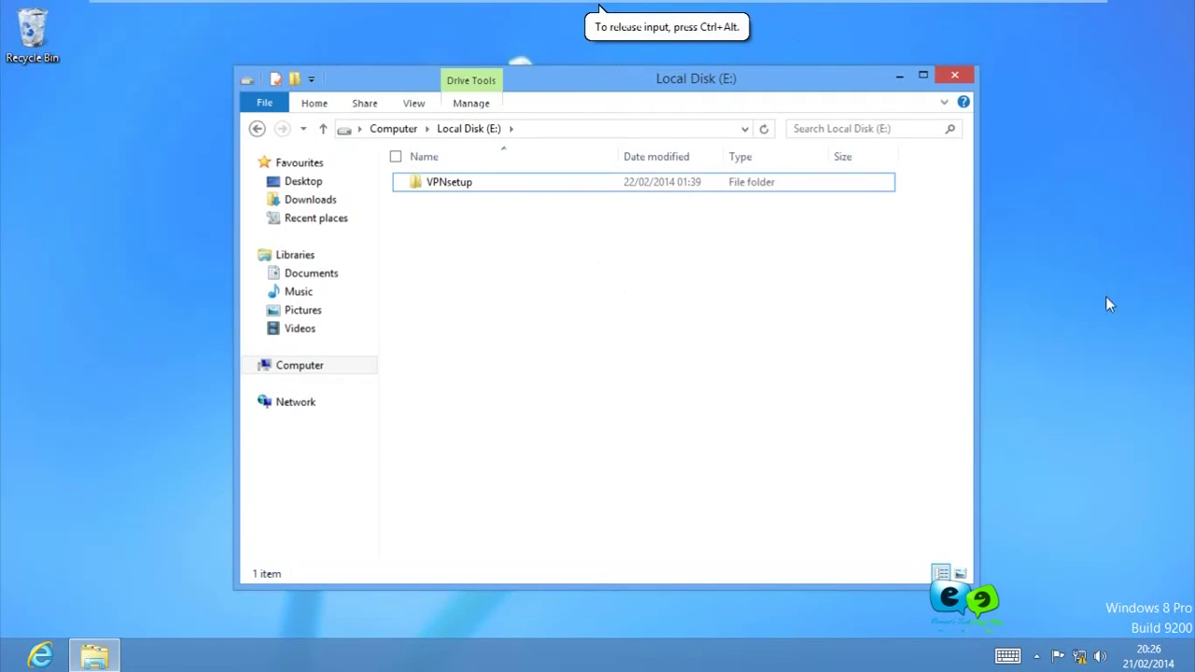
# Open the copied VPNsetup folder on Local Disk (E:) and bring up the network tray menu.
pyautogui.click(1031, 277)
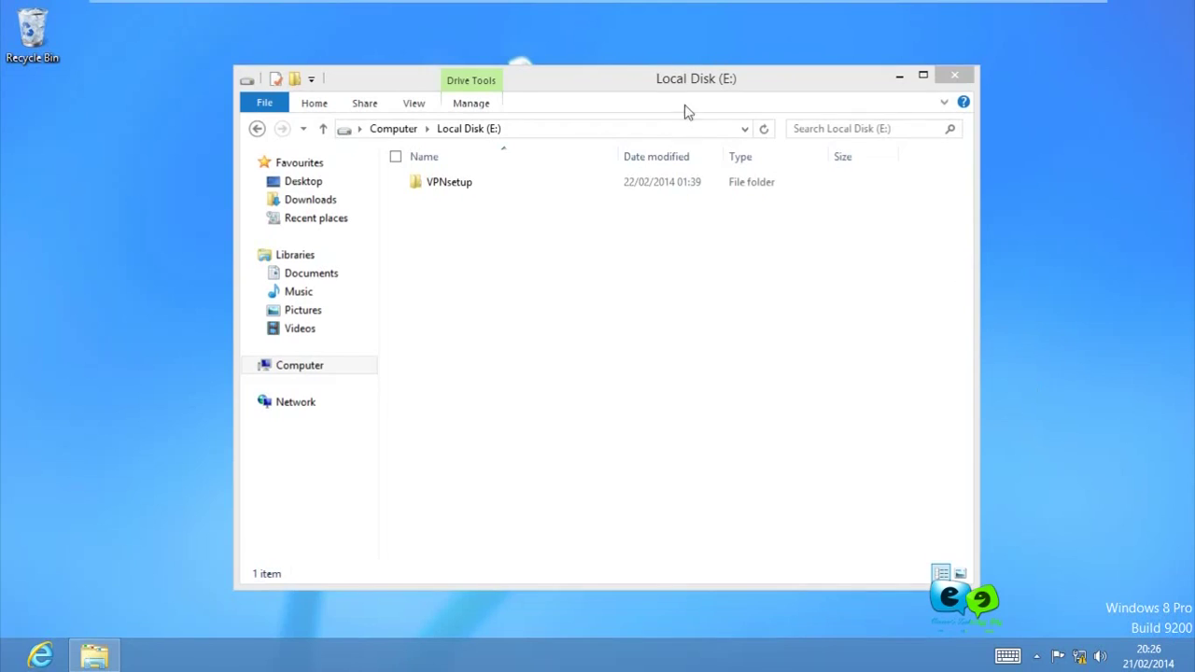
pyautogui.click(665, 77)
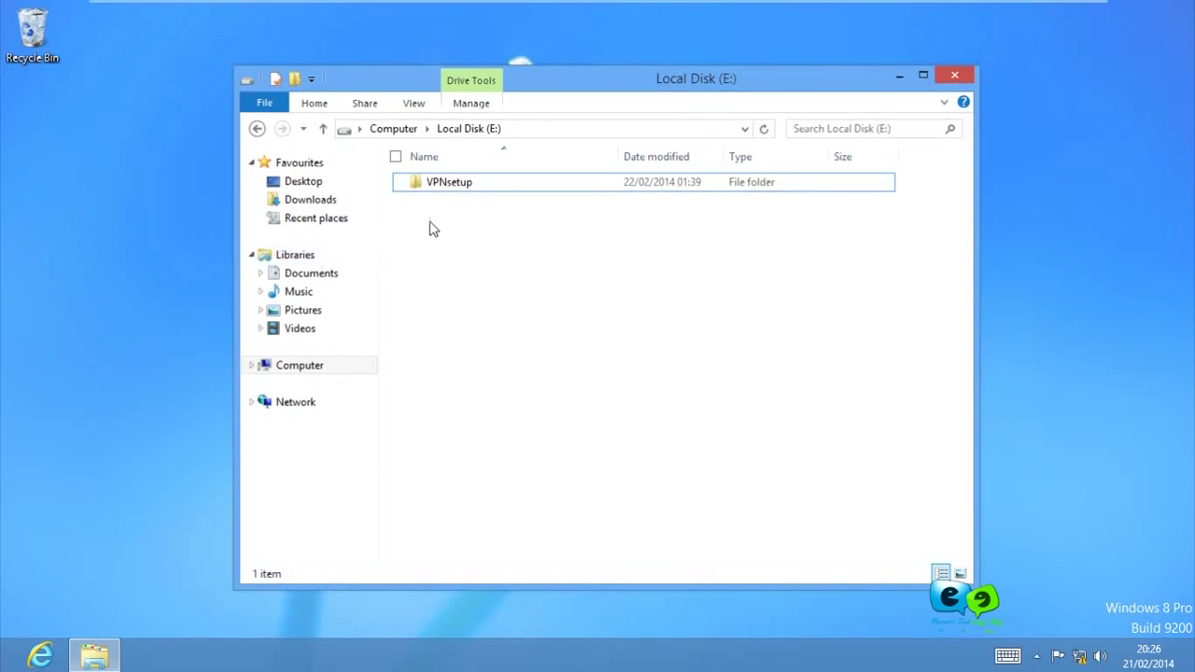
pyautogui.click(437, 184)
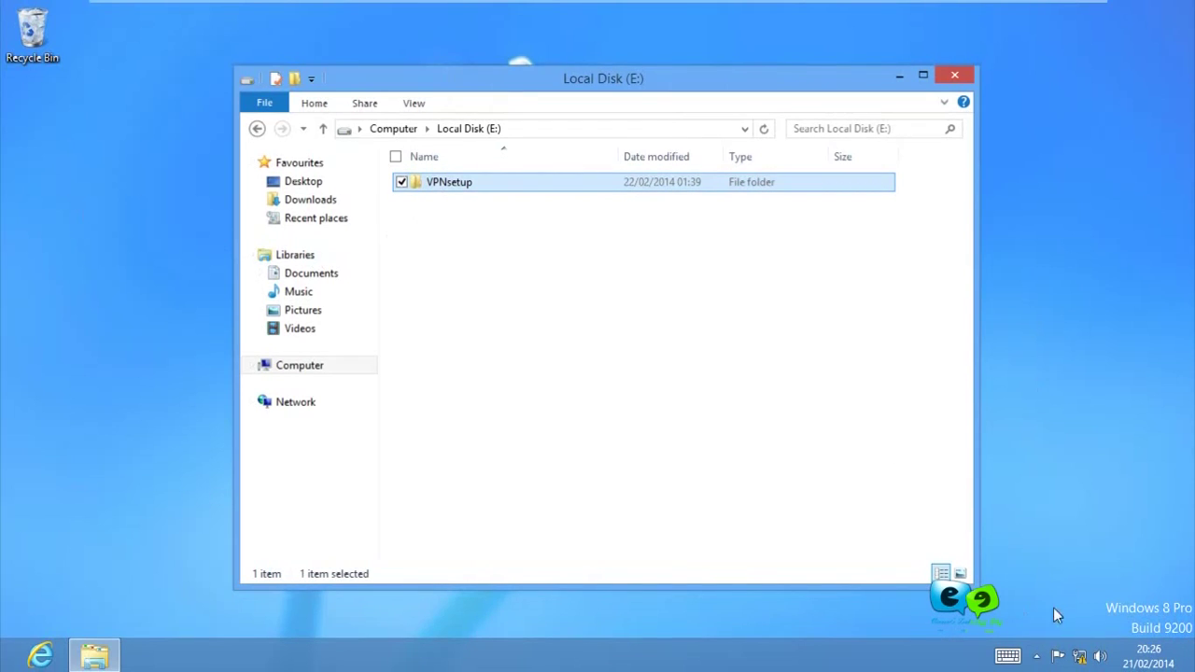
pyautogui.doubleClick(465, 184)
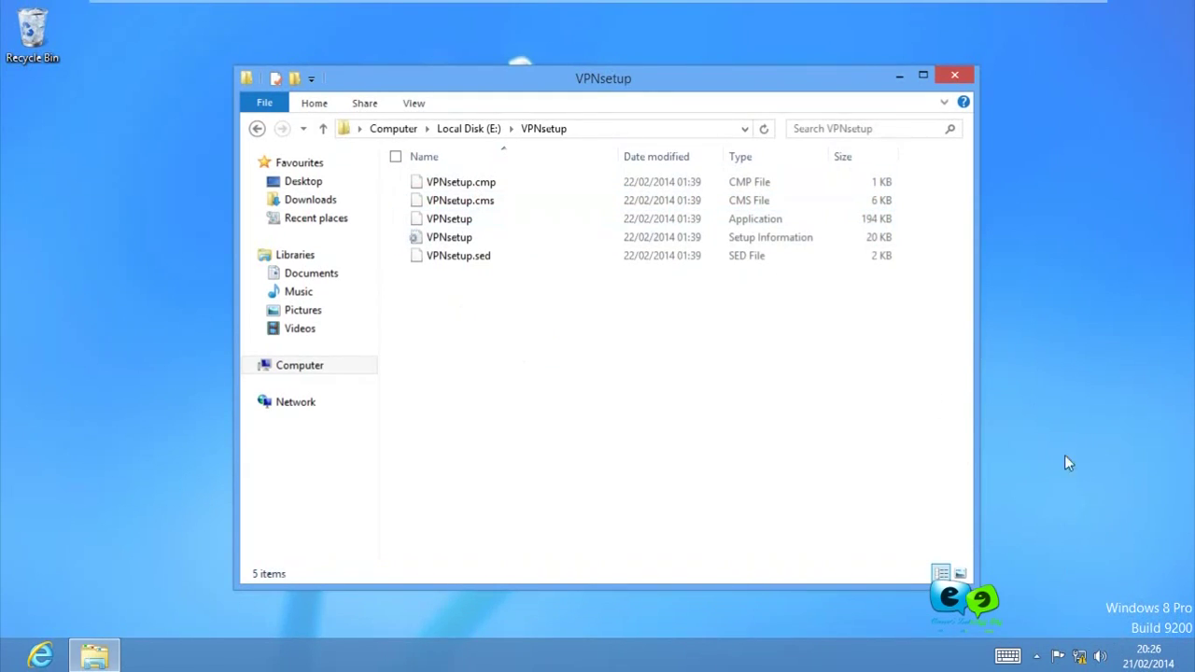
pyautogui.moveTo(778, 91)
pyautogui.mouseDown()
pyautogui.moveTo(734, 78)
pyautogui.moveTo(744, 93)
pyautogui.moveTo(758, 72)
pyautogui.moveTo(785, 75)
pyautogui.moveTo(777, 94)
pyautogui.mouseUp()
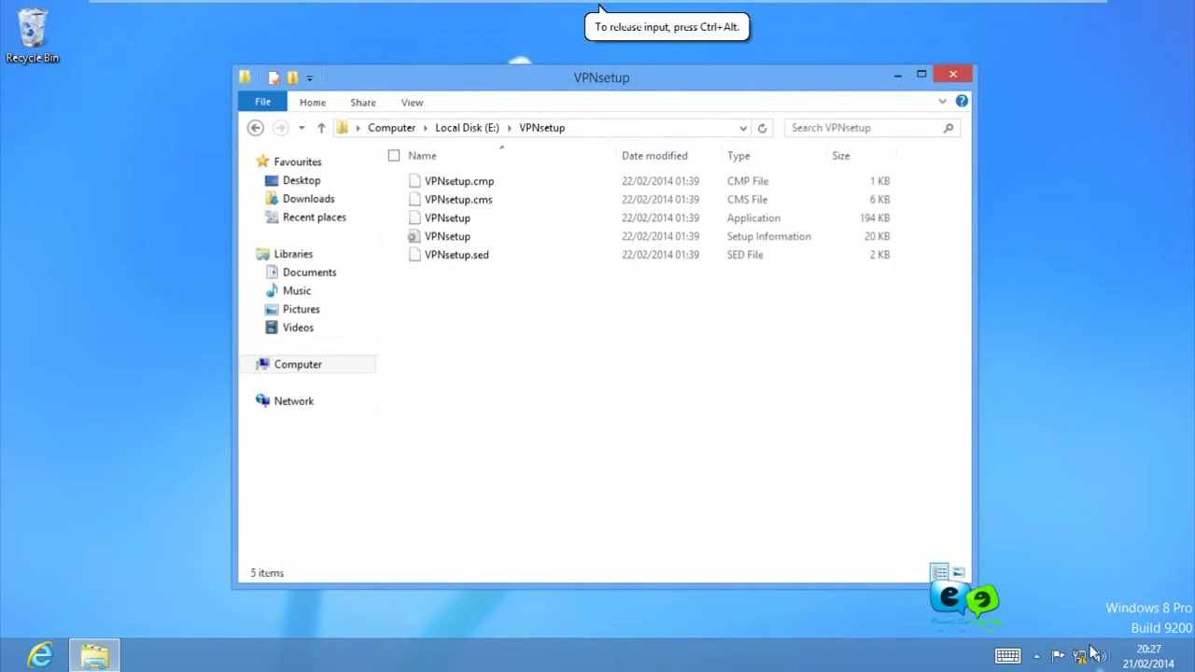
pyautogui.rightClick(1083, 656)
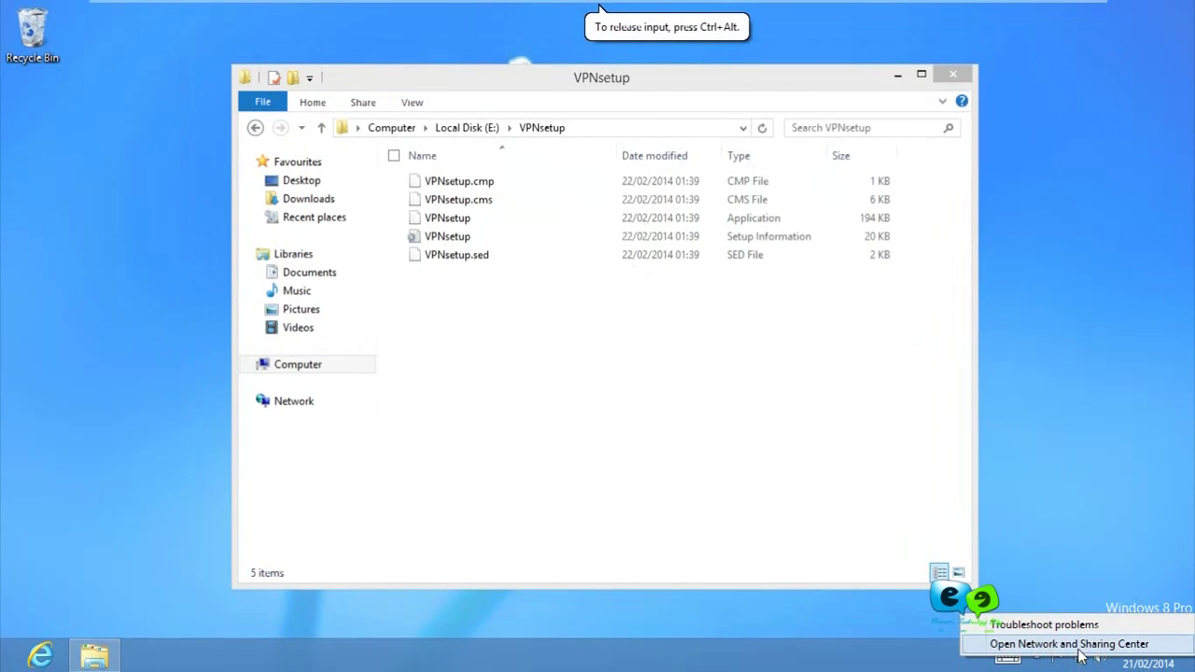
# From Network and Sharing Center's adapter settings, open Ethernet0's Internet Protocol Version 4 properties.
pyautogui.click(1079, 648)
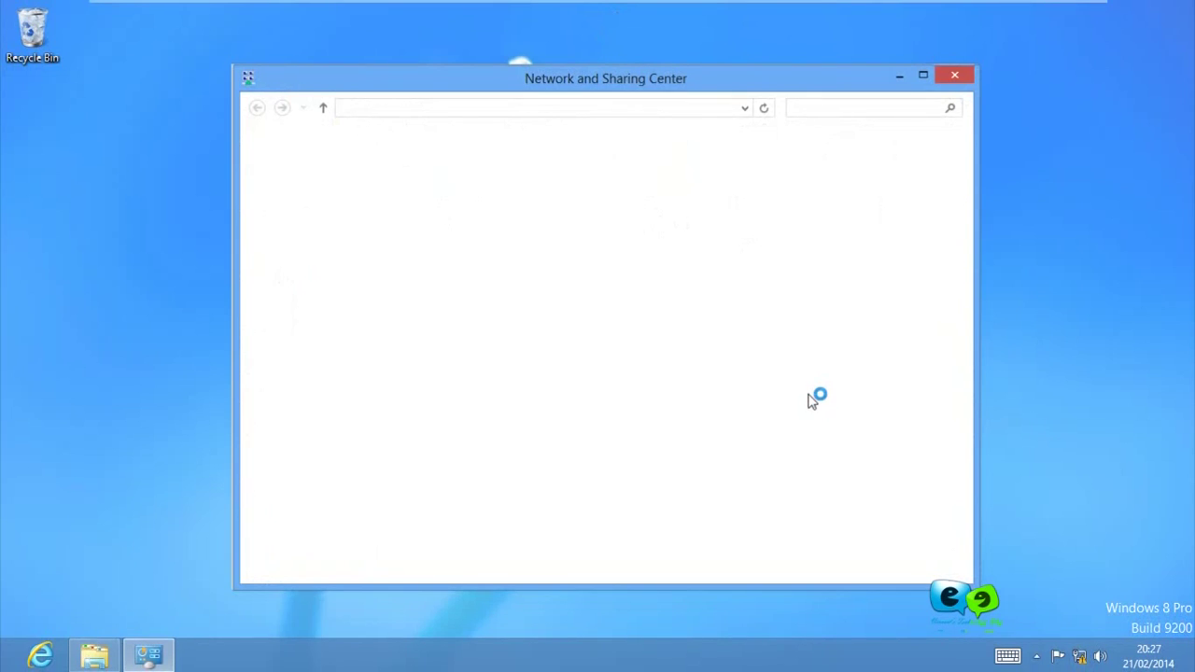
pyautogui.click(334, 178)
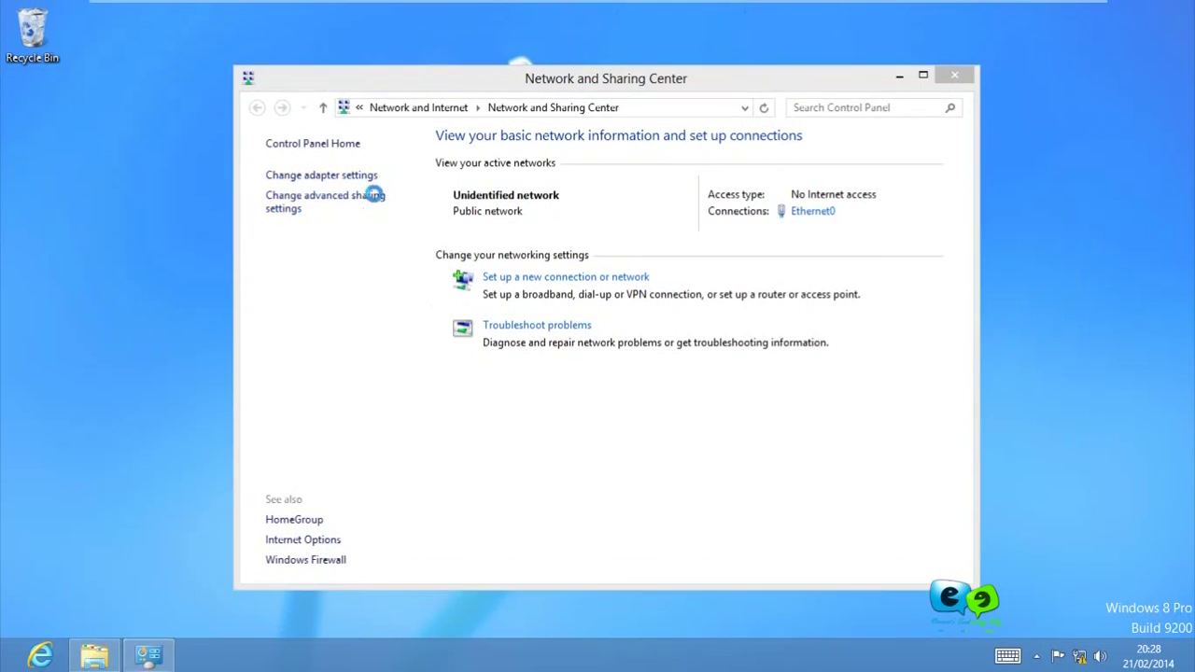
pyautogui.click(560, 219)
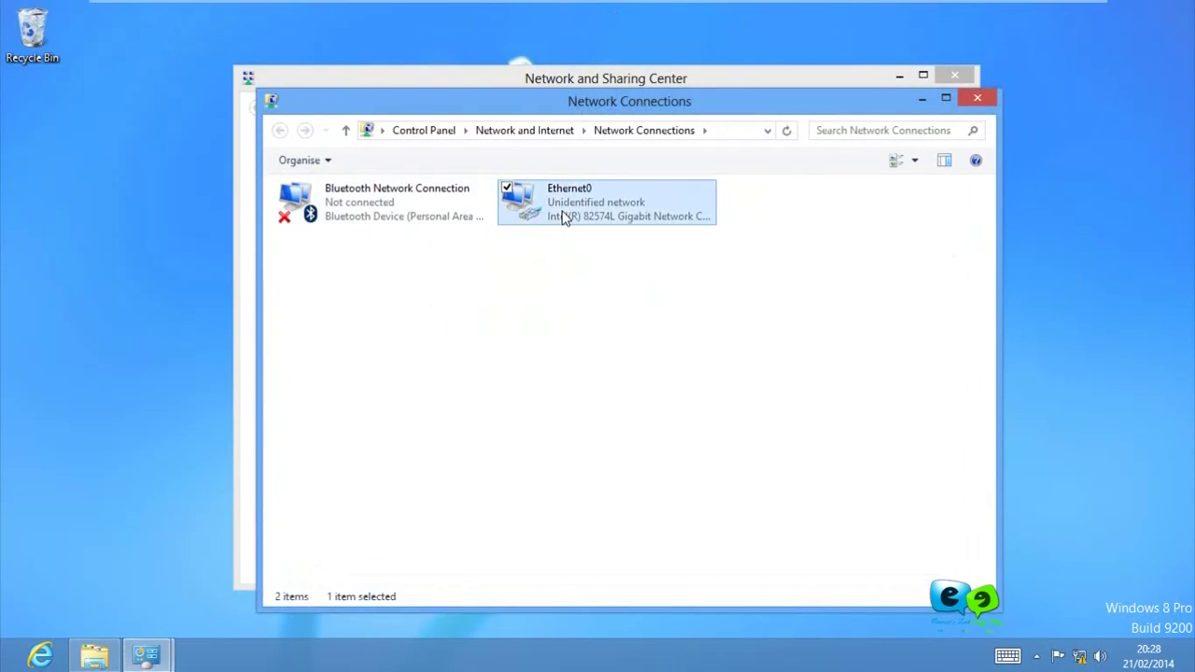
pyautogui.rightClick(560, 218)
pyautogui.click(537, 376)
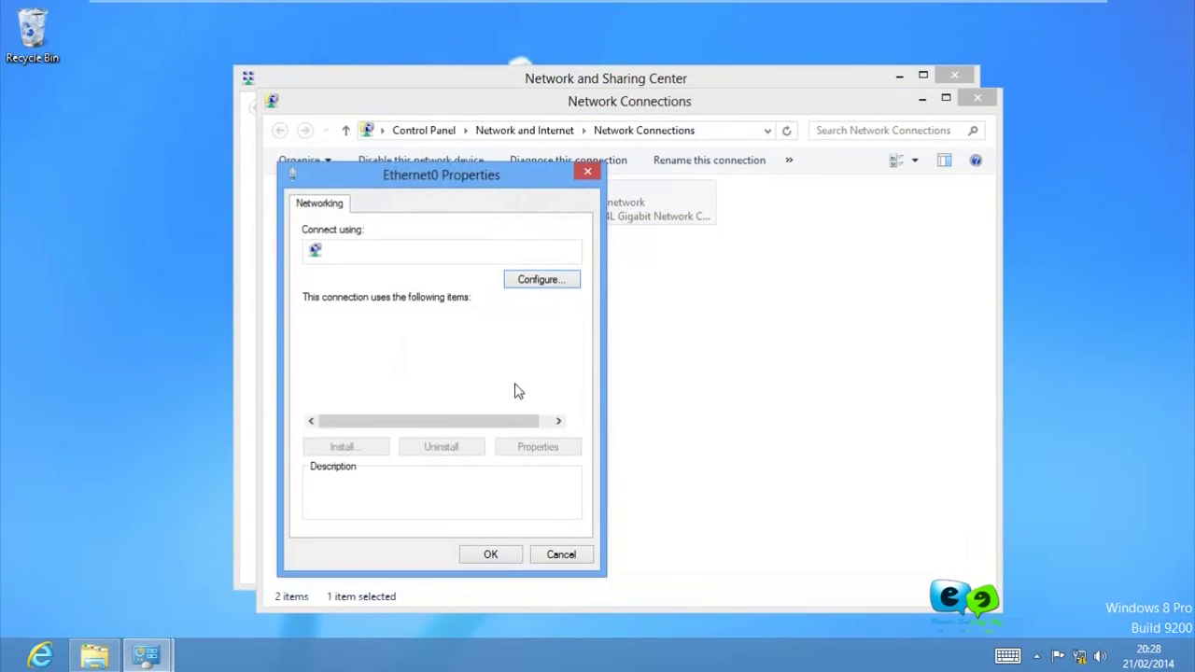
pyautogui.click(439, 378)
pyautogui.scroll(-1, 441, 388)
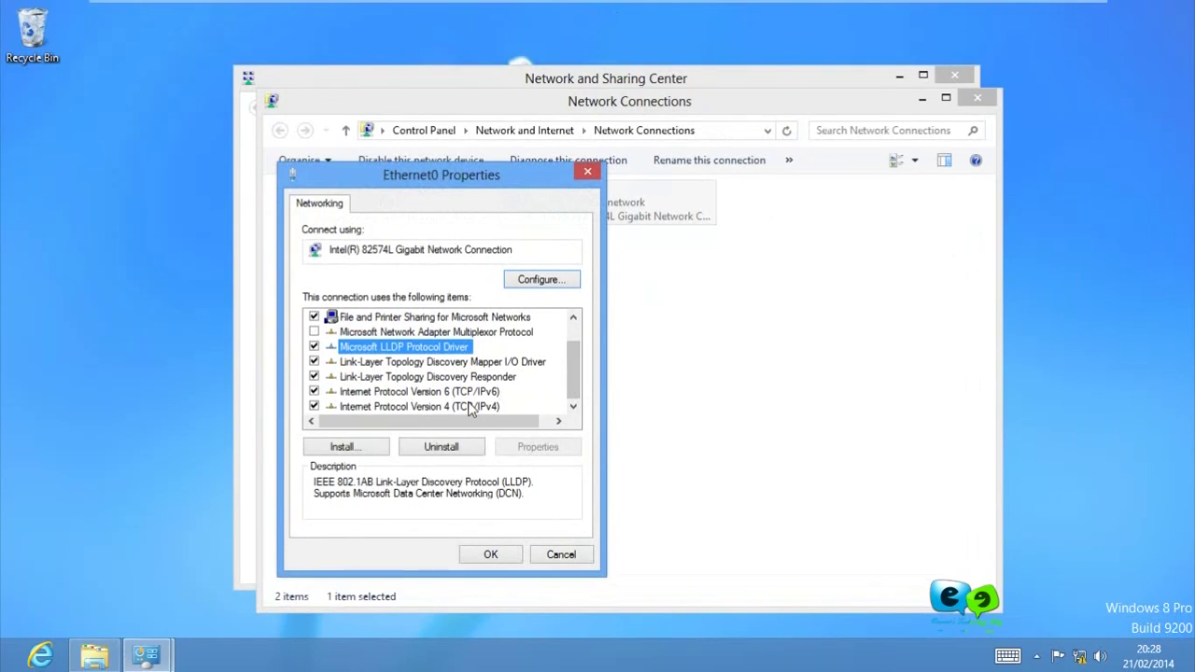
pyautogui.doubleClick(470, 408)
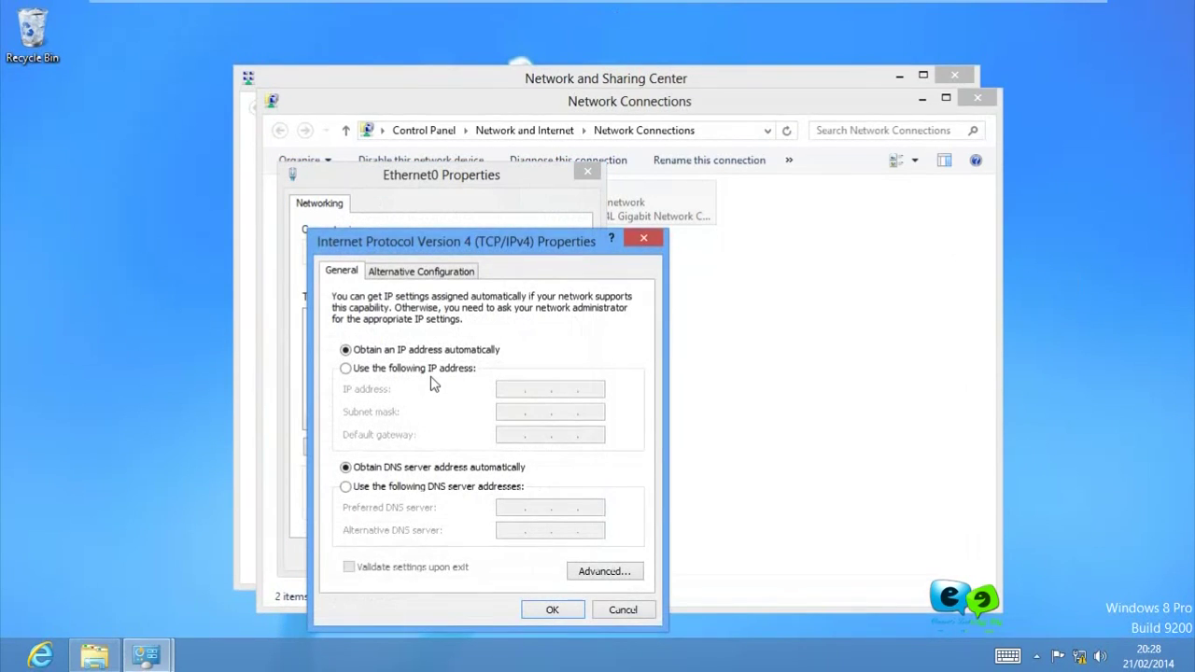
# Give Ethernet0 the static IP address 40.40.5.6 with subnet mask 255.0.0.0.
pyautogui.click(456, 367)
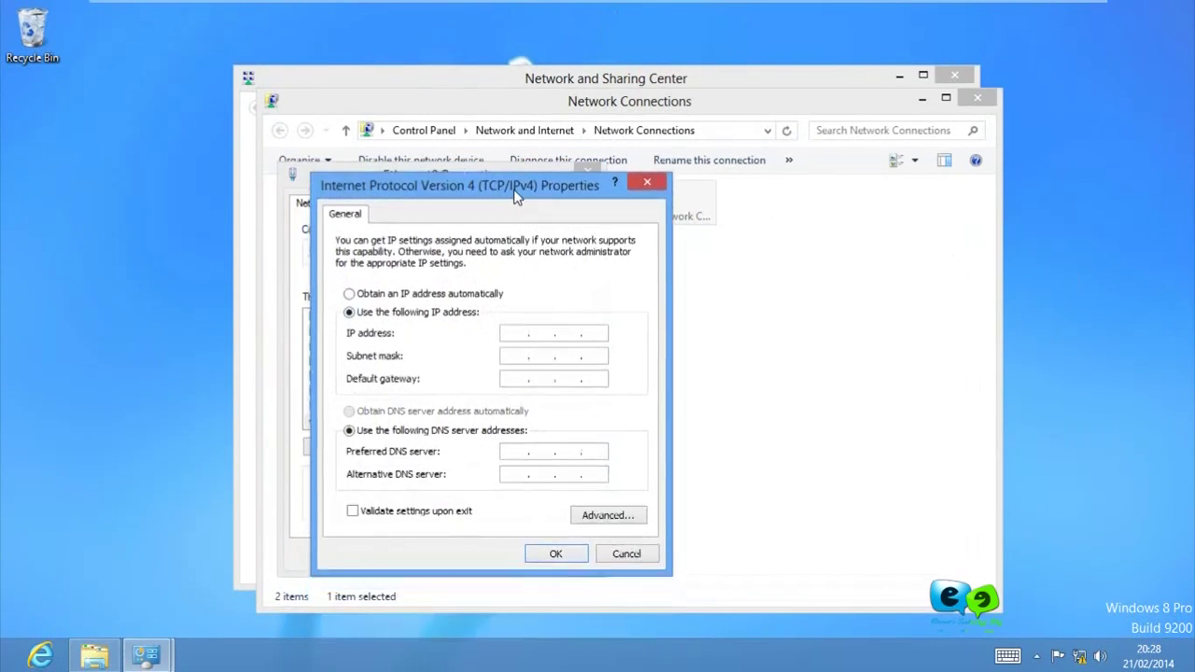
pyautogui.click(516, 326)
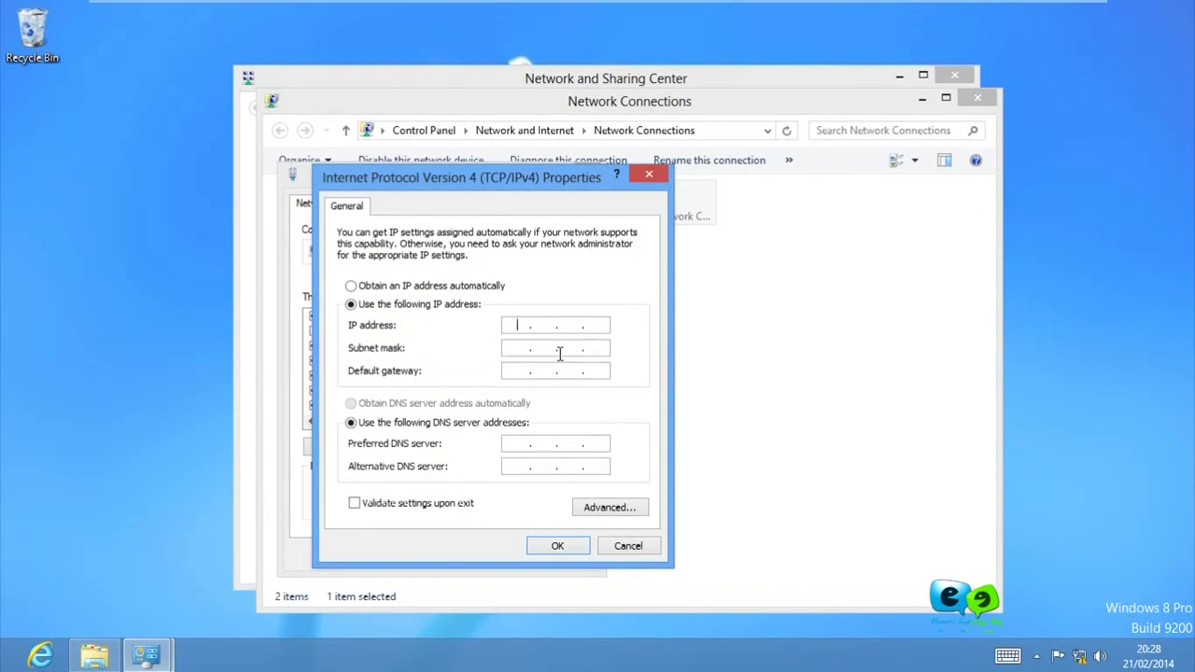
pyautogui.press('Tab')
pyautogui.write('40')
pyautogui.press('BackSpace')
pyautogui.press('BackSpace')
pyautogui.click(521, 325)
pyautogui.write('40.40.5.6')
pyautogui.press('Tab')
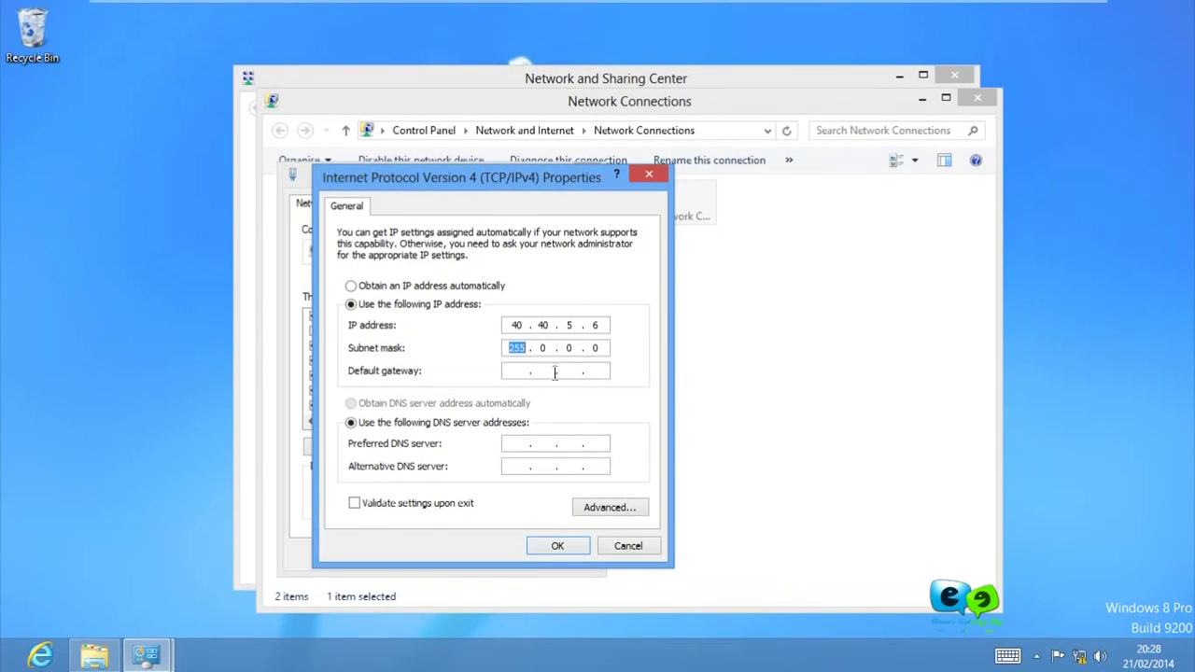
pyautogui.click(522, 346)
# Confirm the IPv4 and Ethernet0 properties, then close Network Connections and Network and Sharing Center.
pyautogui.click(546, 553)
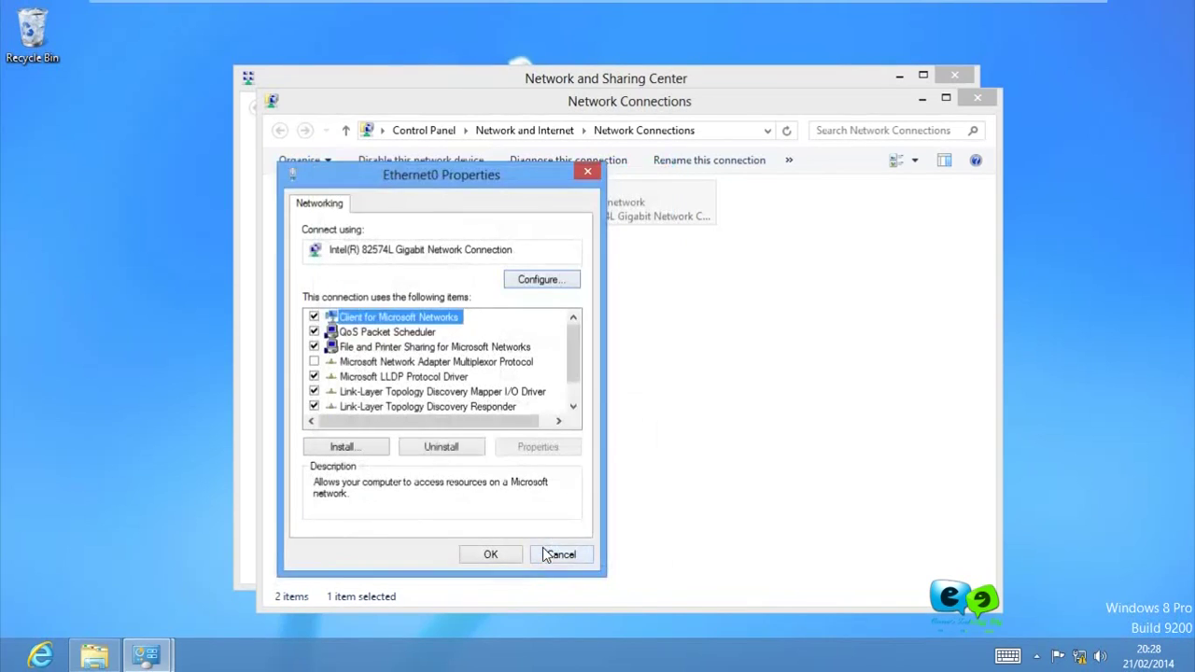
pyautogui.click(501, 555)
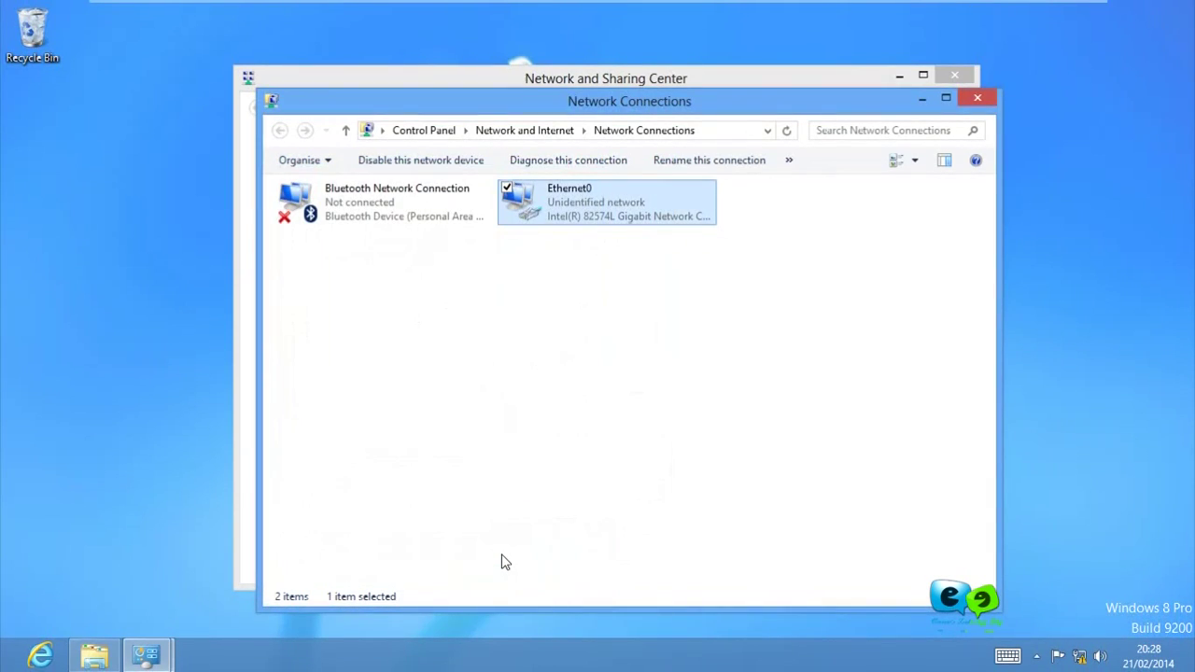
pyautogui.click(818, 292)
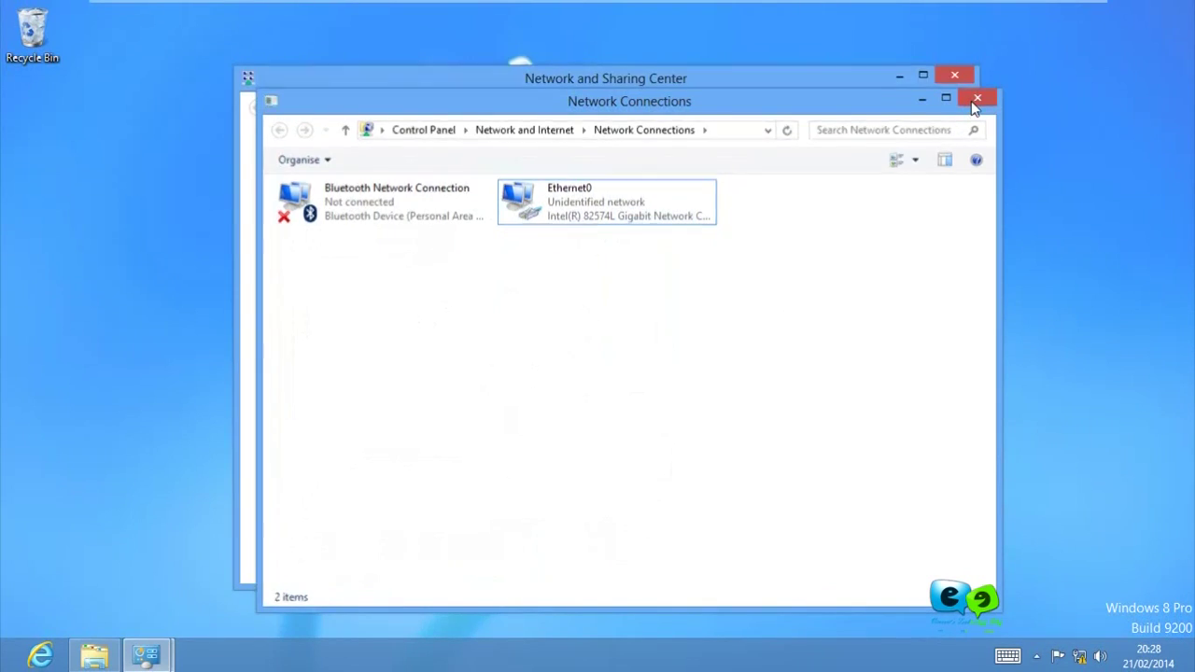
pyautogui.click(976, 100)
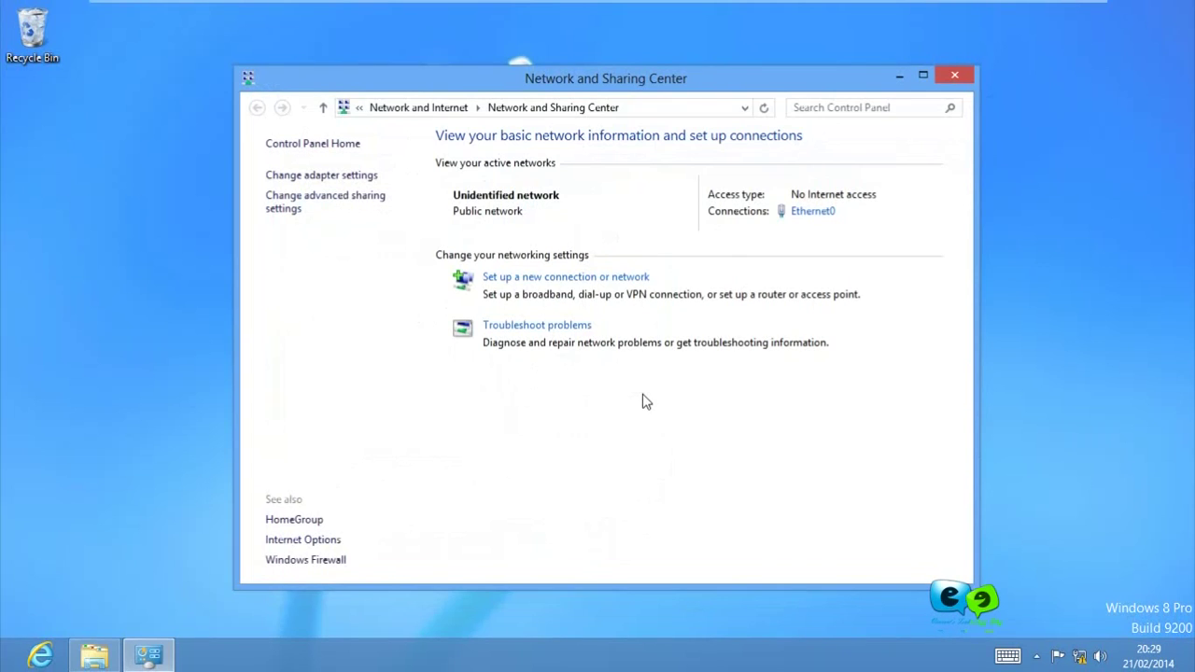
pyautogui.click(956, 76)
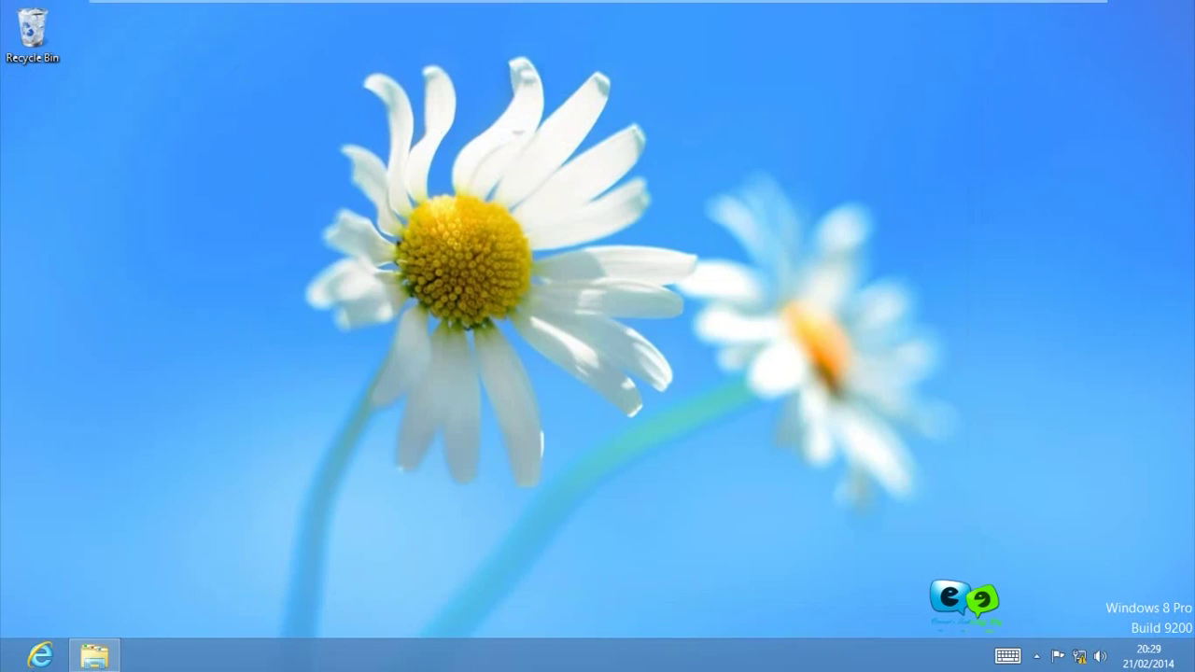
# Run the VPNsetup installer and install Vincent Tech Blog for my use only.
pyautogui.click(80, 659)
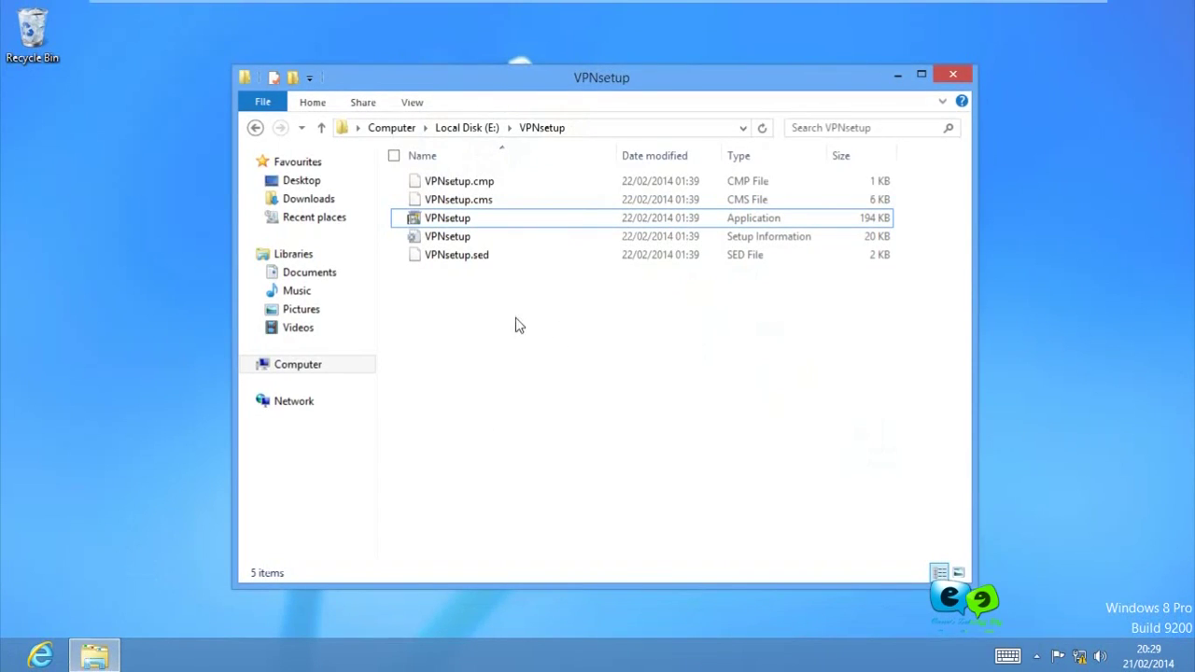
pyautogui.doubleClick(466, 224)
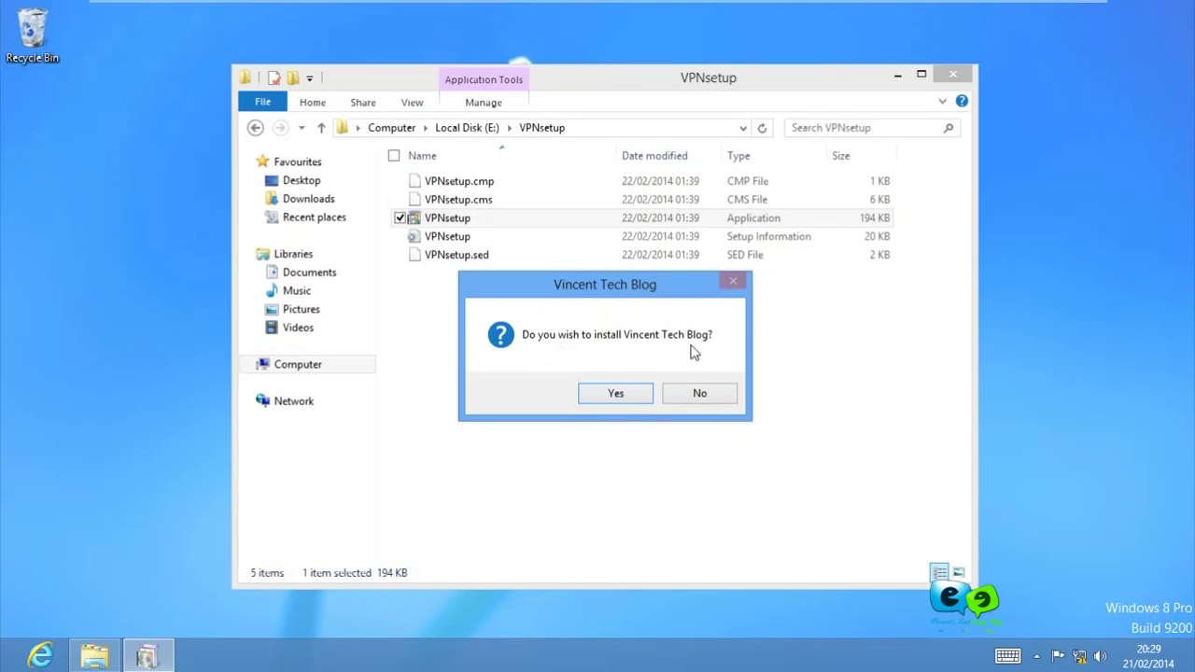
pyautogui.click(612, 397)
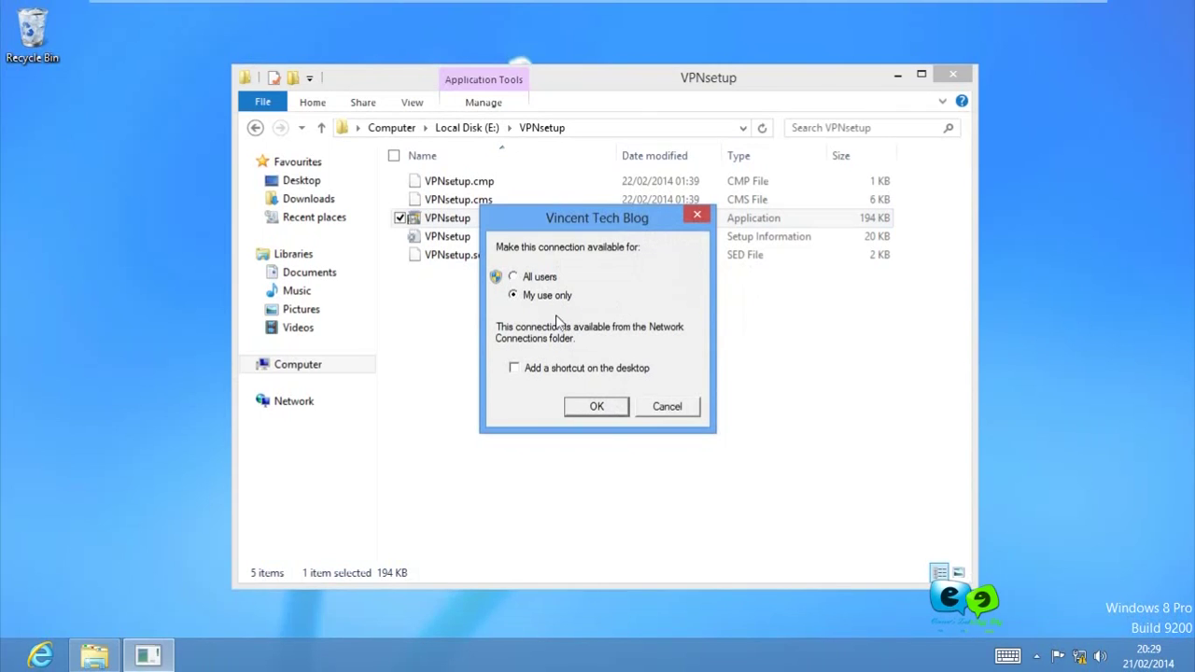
pyautogui.click(609, 406)
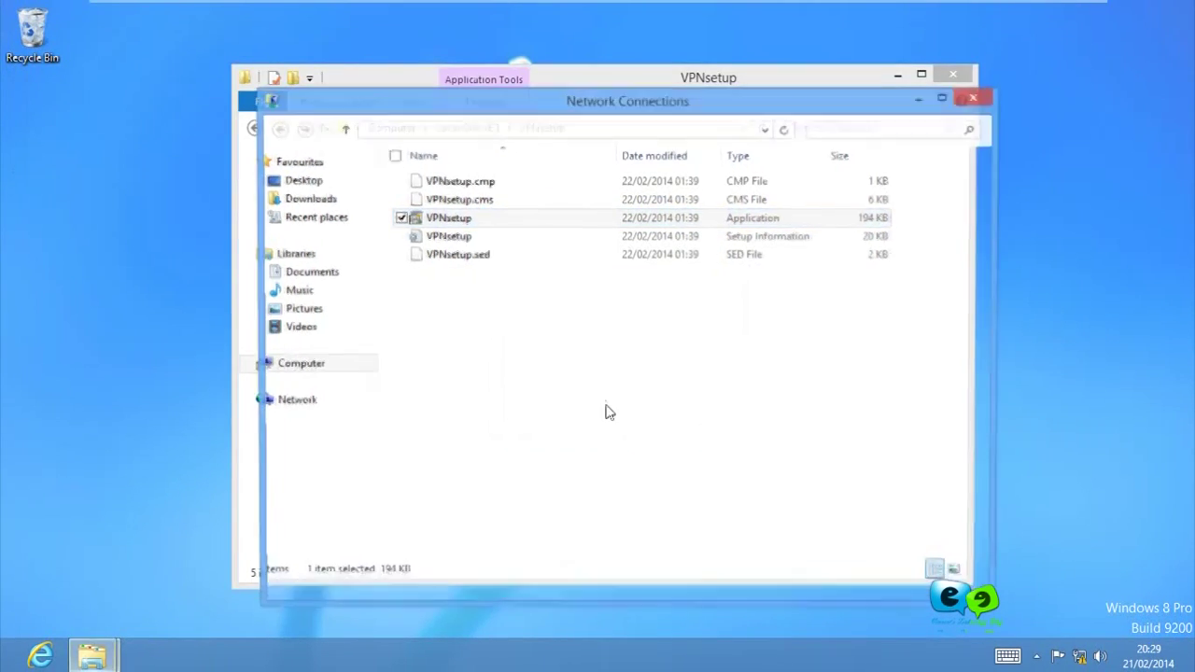
# Create a desktop shortcut for the Vincent Tech Blog connection and close the open windows.
pyautogui.click(790, 223)
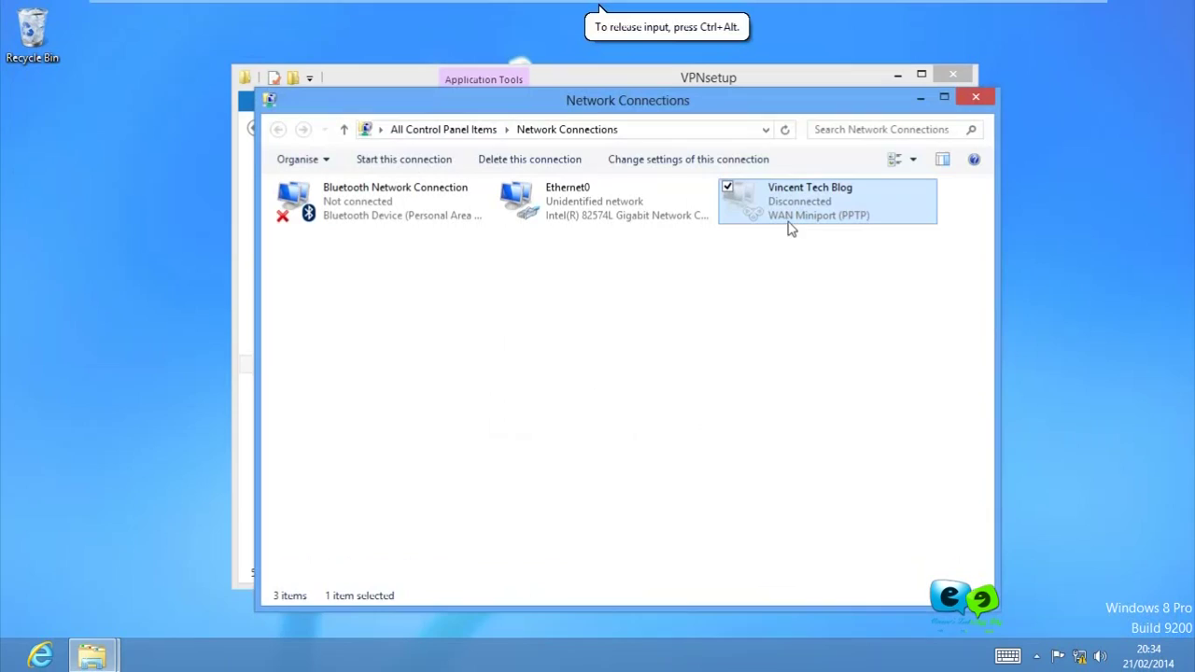
pyautogui.click(784, 338)
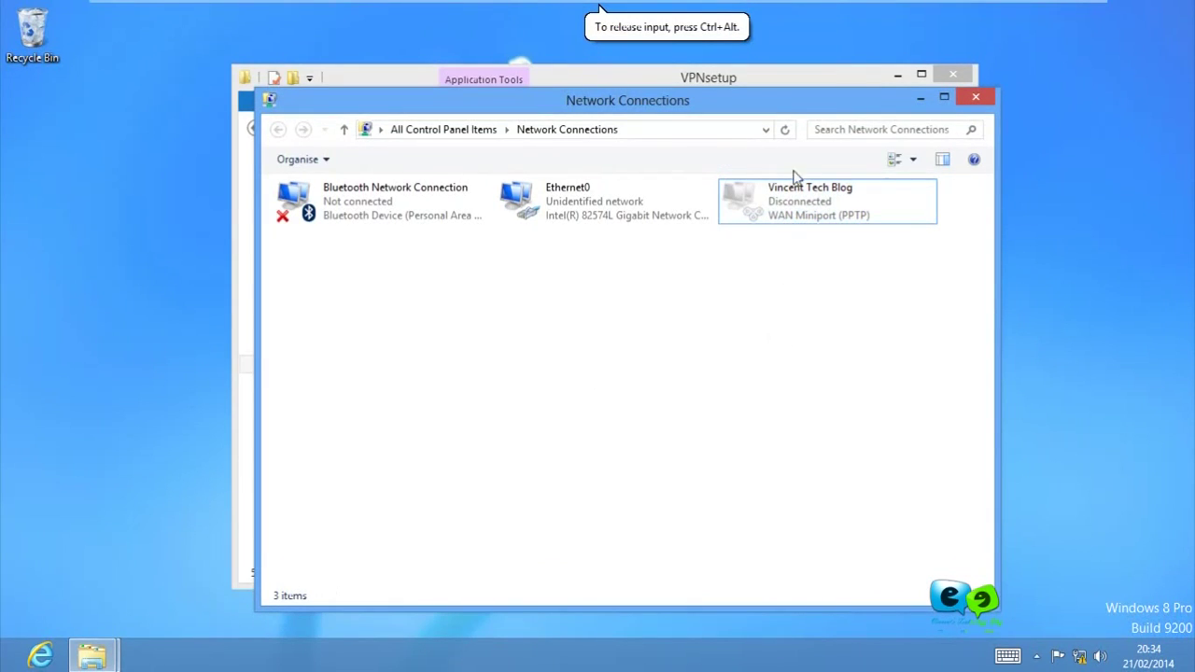
pyautogui.rightClick(763, 214)
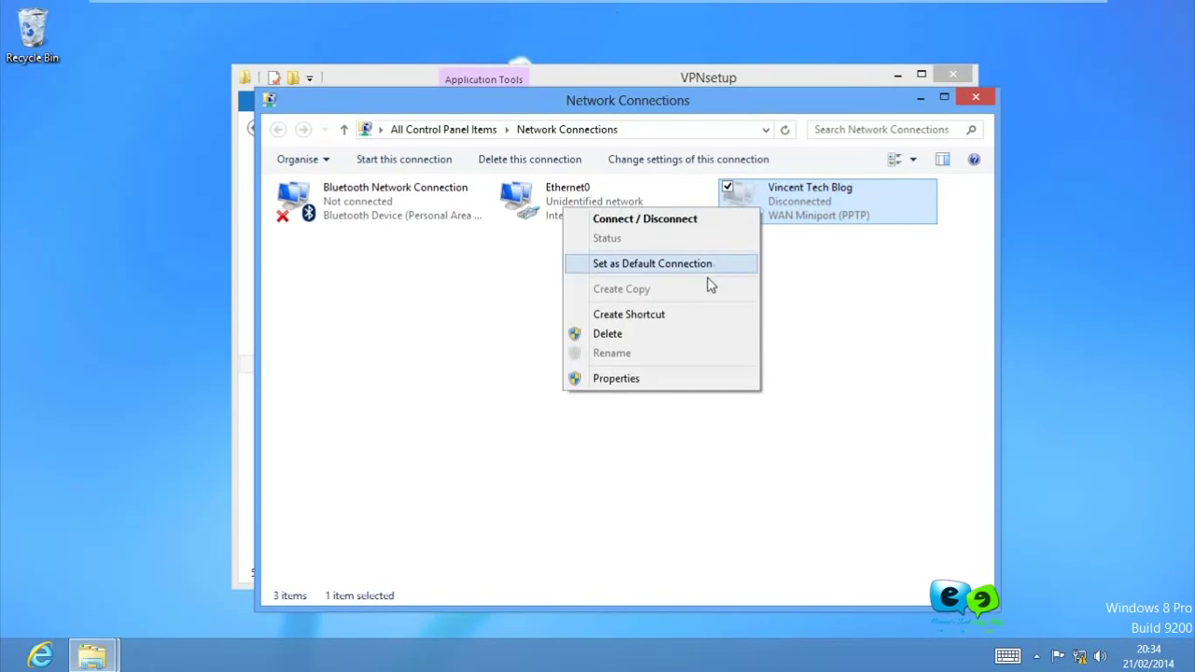
pyautogui.click(689, 317)
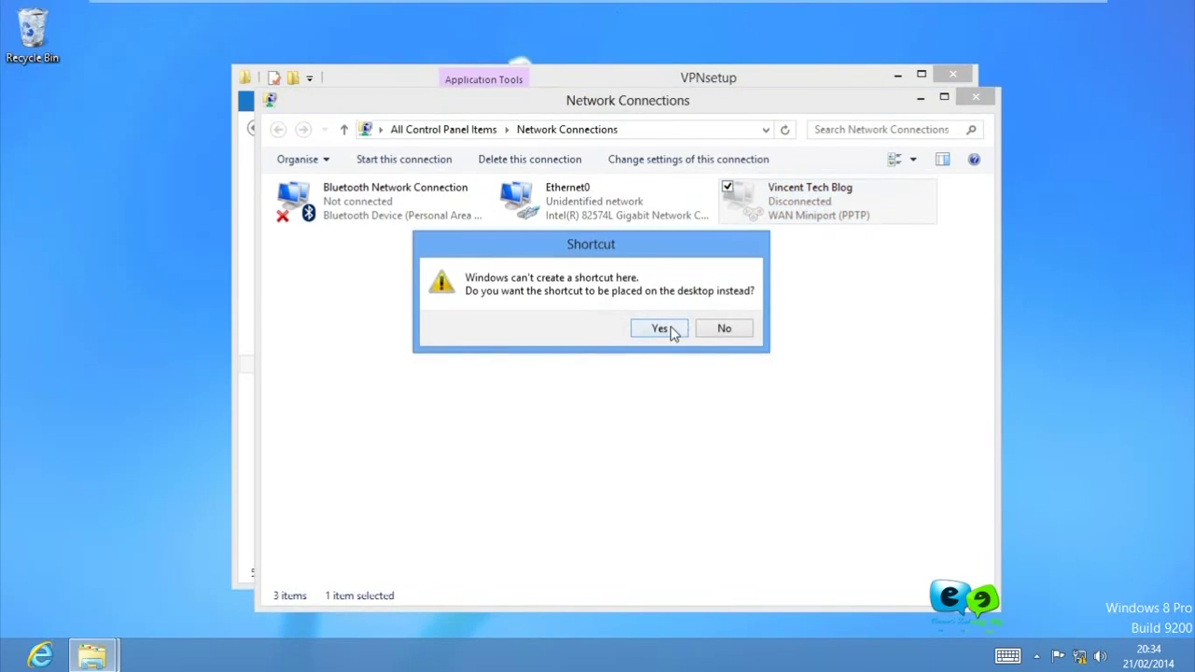
pyautogui.click(671, 326)
pyautogui.click(976, 97)
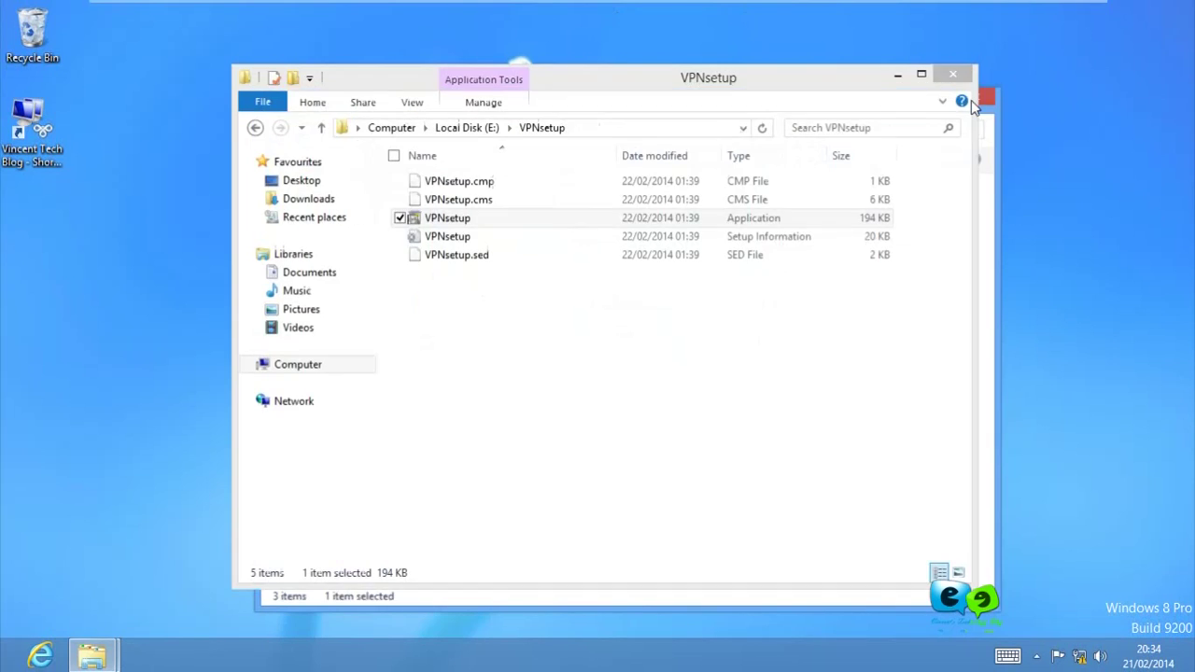
pyautogui.click(953, 74)
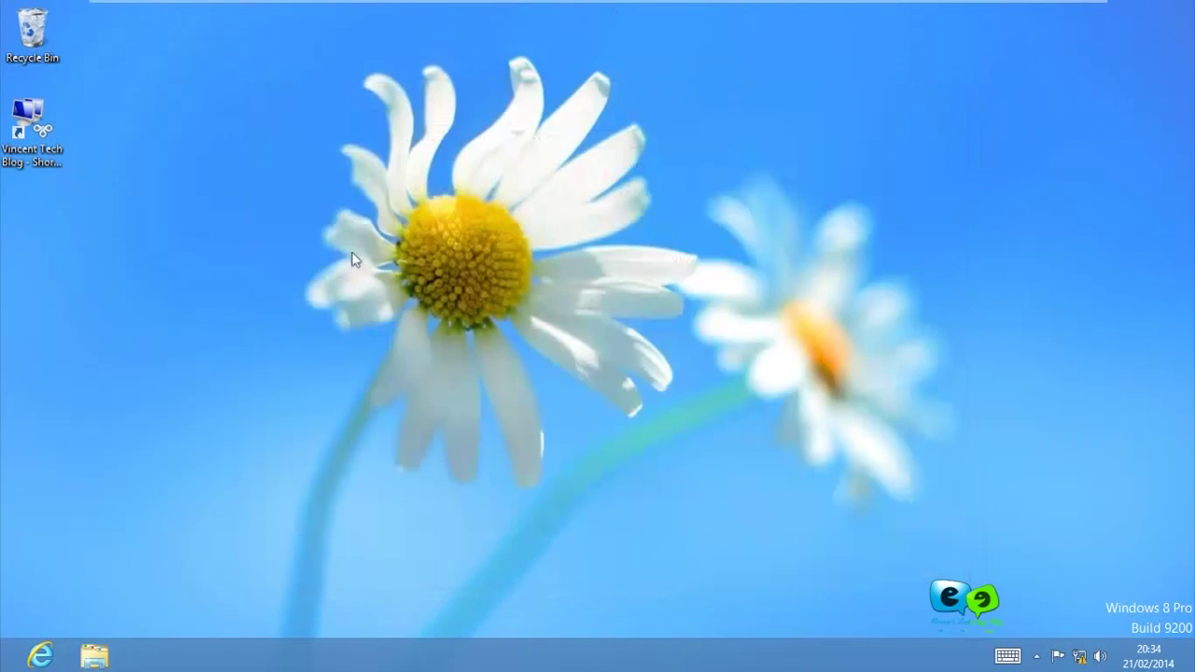
# Launch Vincent Tech Blog from its desktop shortcut and connect using the account password.
pyautogui.doubleClick(21, 153)
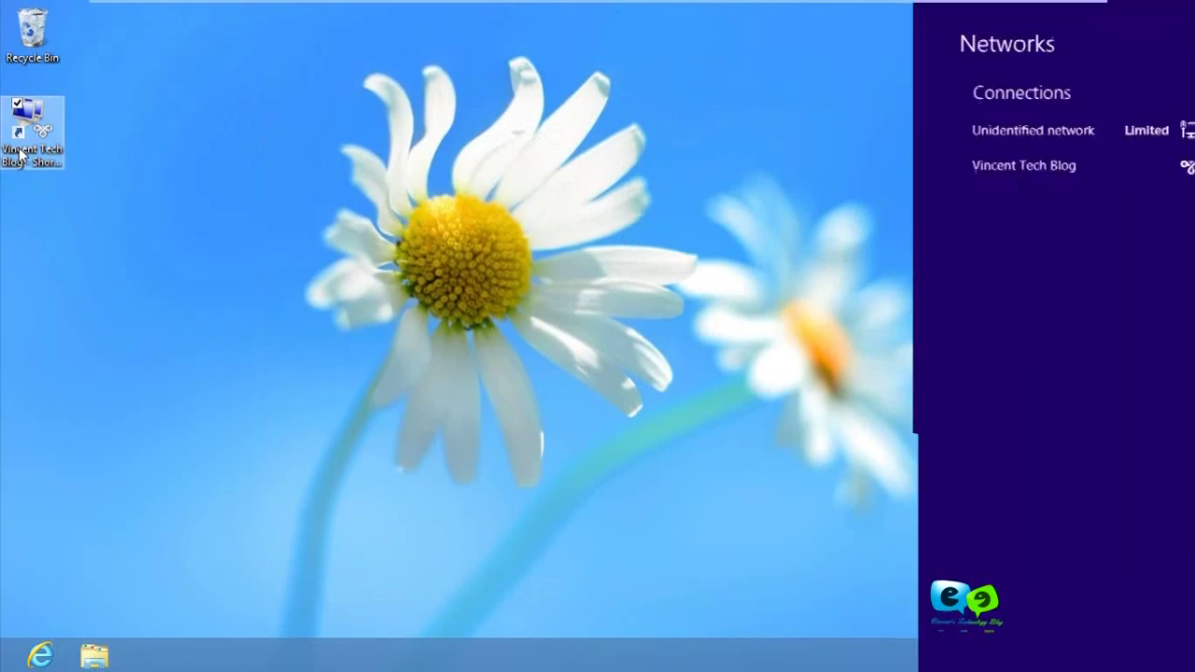
pyautogui.click(1011, 166)
pyautogui.click(1121, 210)
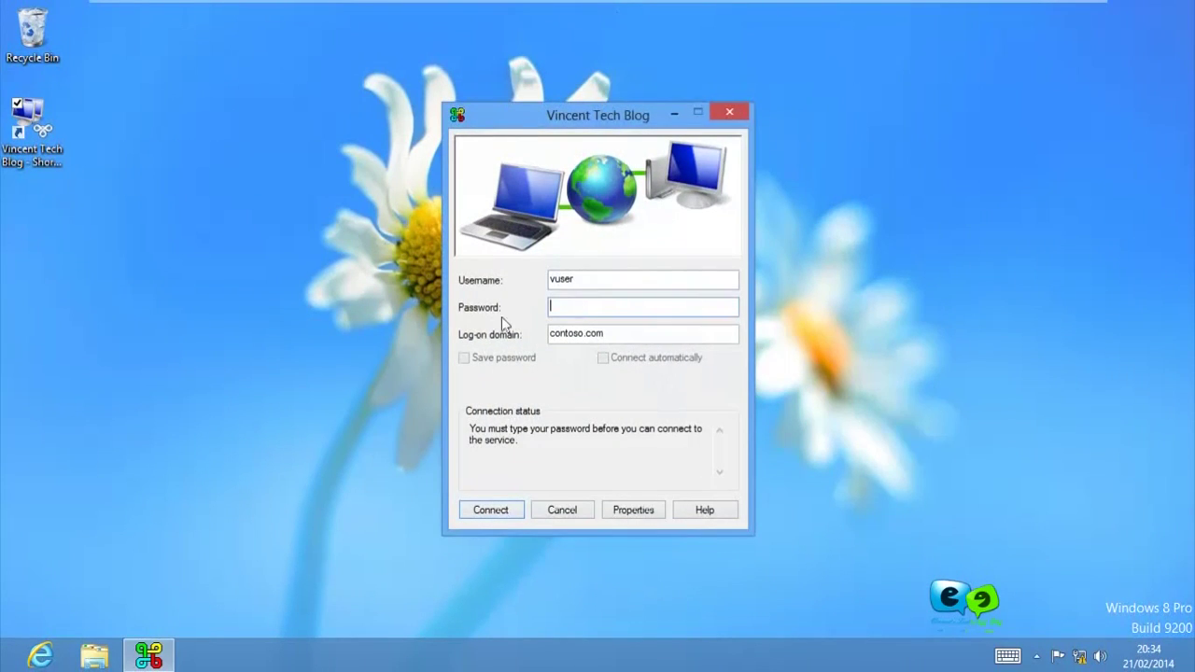
pyautogui.write('******')
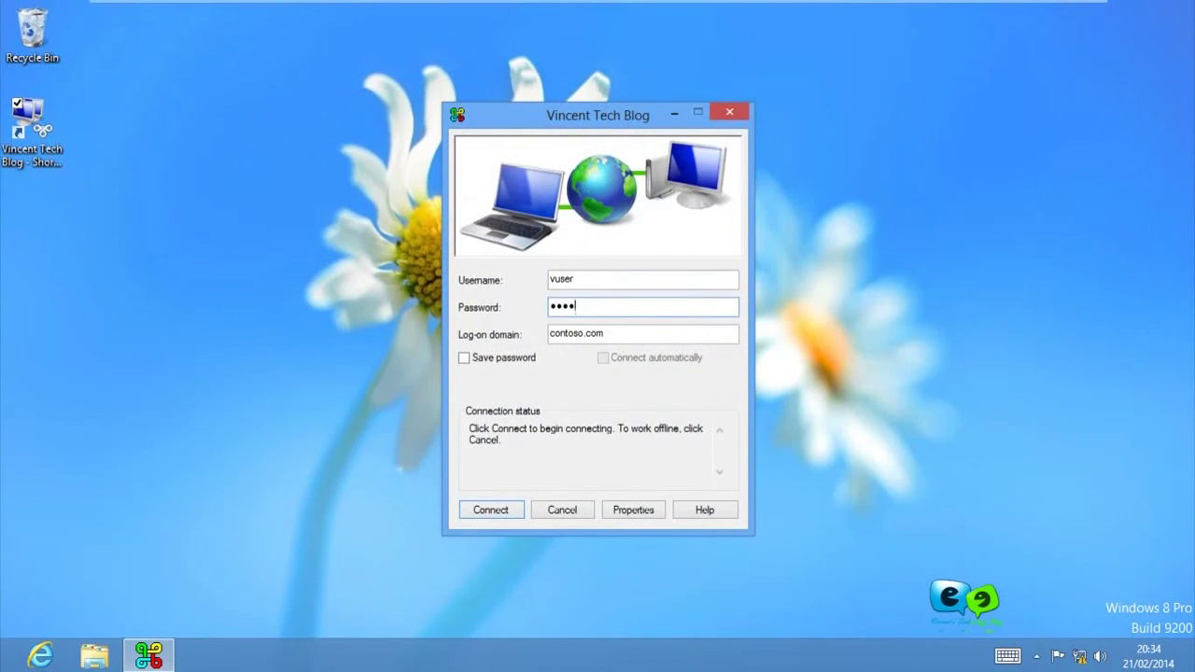
pyautogui.press('BackSpace')
pyautogui.press('BackSpace')
pyautogui.press('BackSpace')
pyautogui.press('BackSpace')
pyautogui.press('BackSpace')
pyautogui.press('BackSpace')
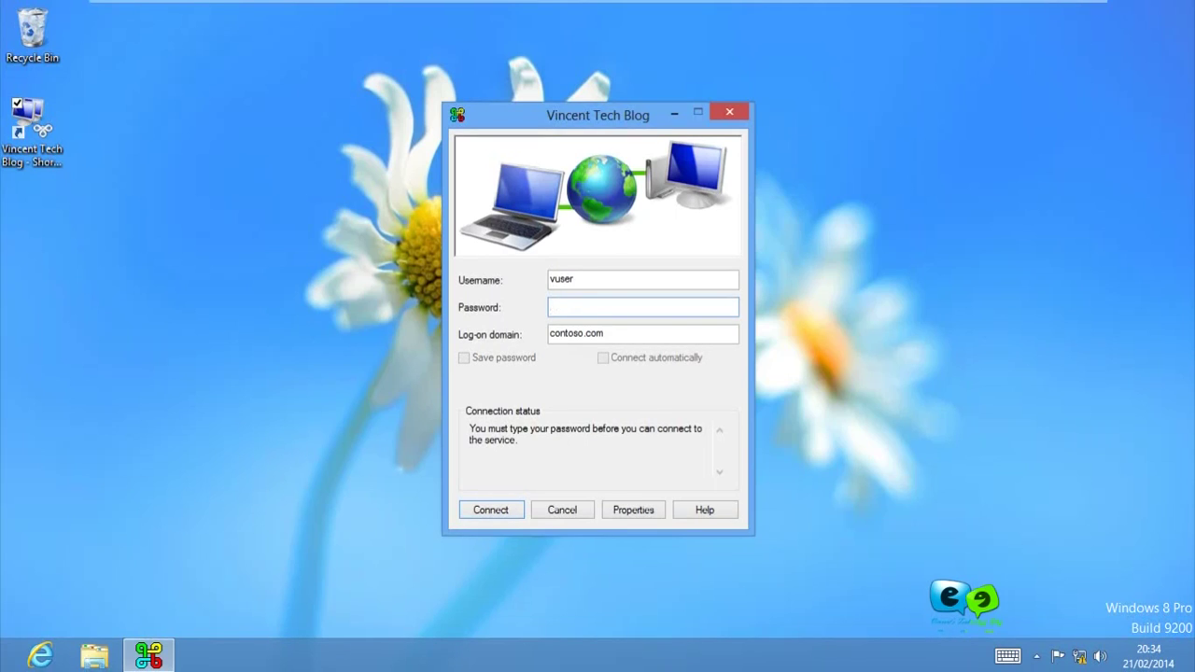
pyautogui.write('******')
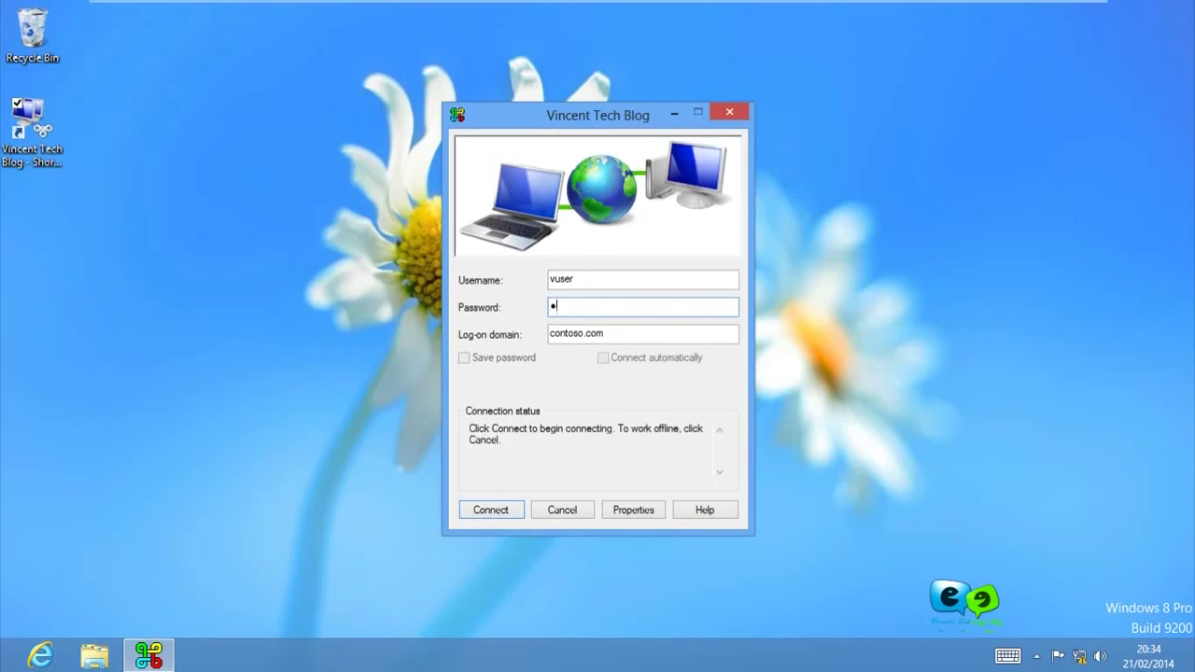
pyautogui.write('**')
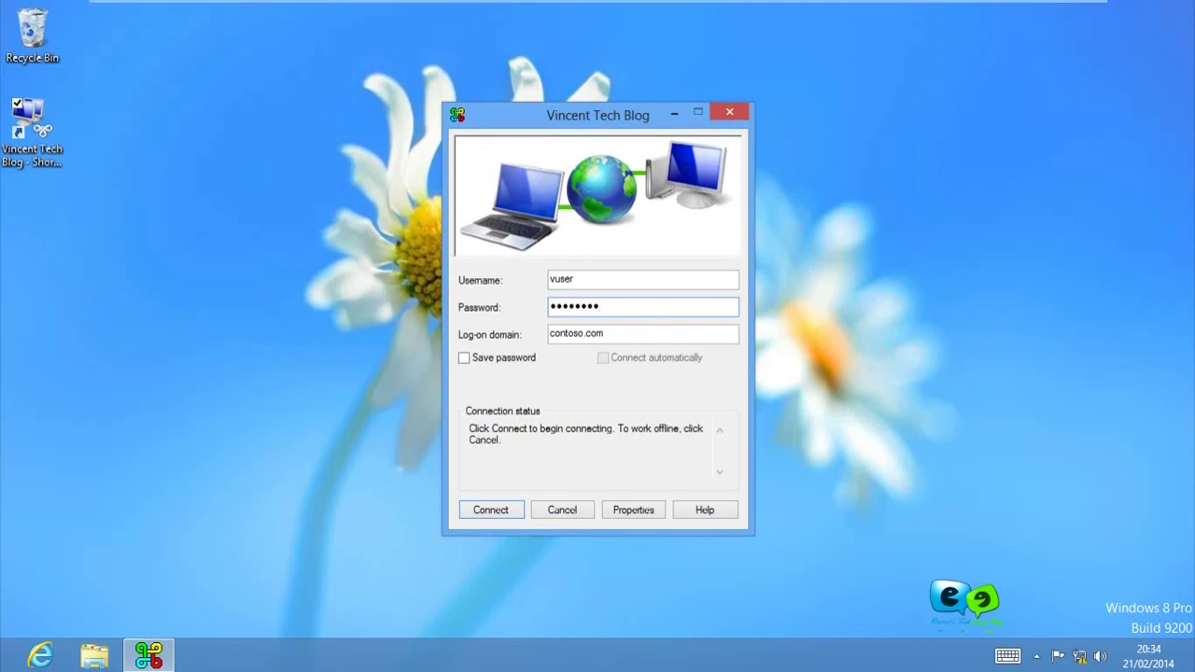
pyautogui.write('**')
pyautogui.click(515, 509)
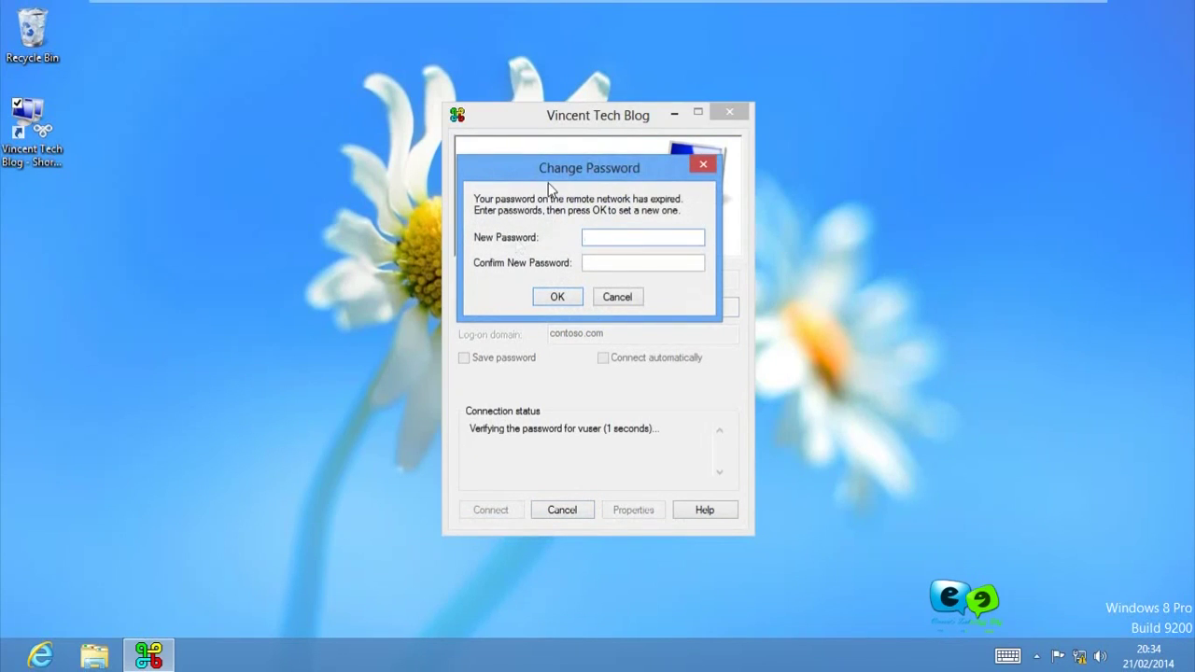
# Enter and confirm a new password for the expired account and submit it.
pyautogui.moveTo(561, 182); pyautogui.dragTo(558, 219)
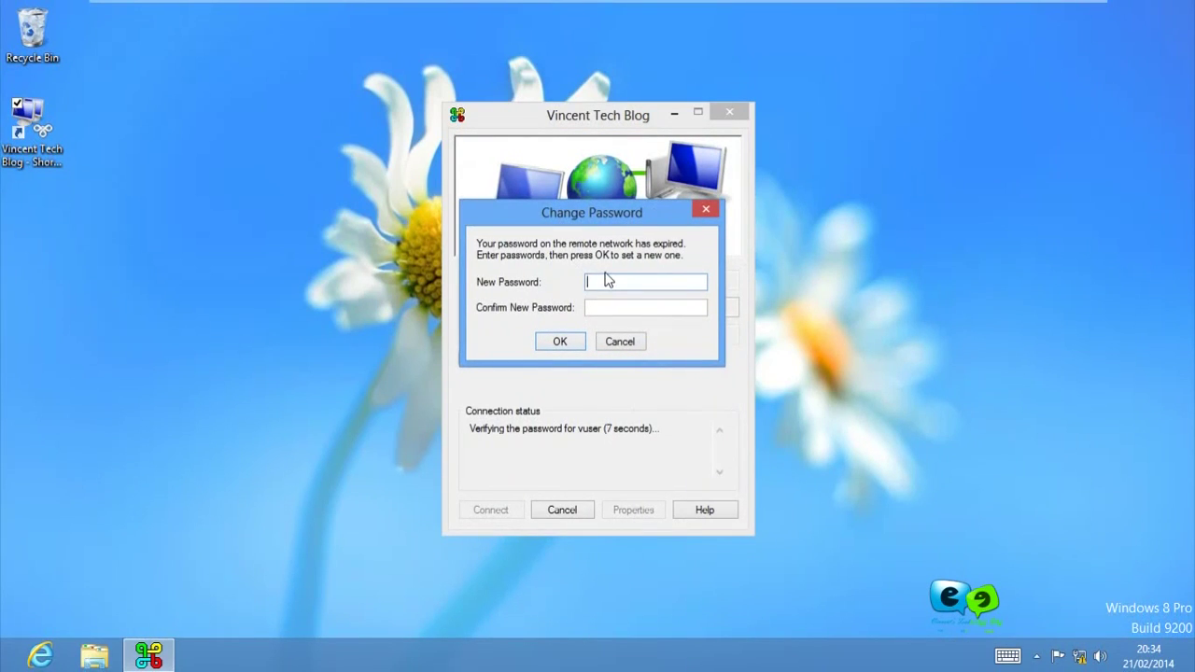
pyautogui.write('•••••••••')
pyautogui.write('1')
pyautogui.press('Tab')
pyautogui.write('•••••')
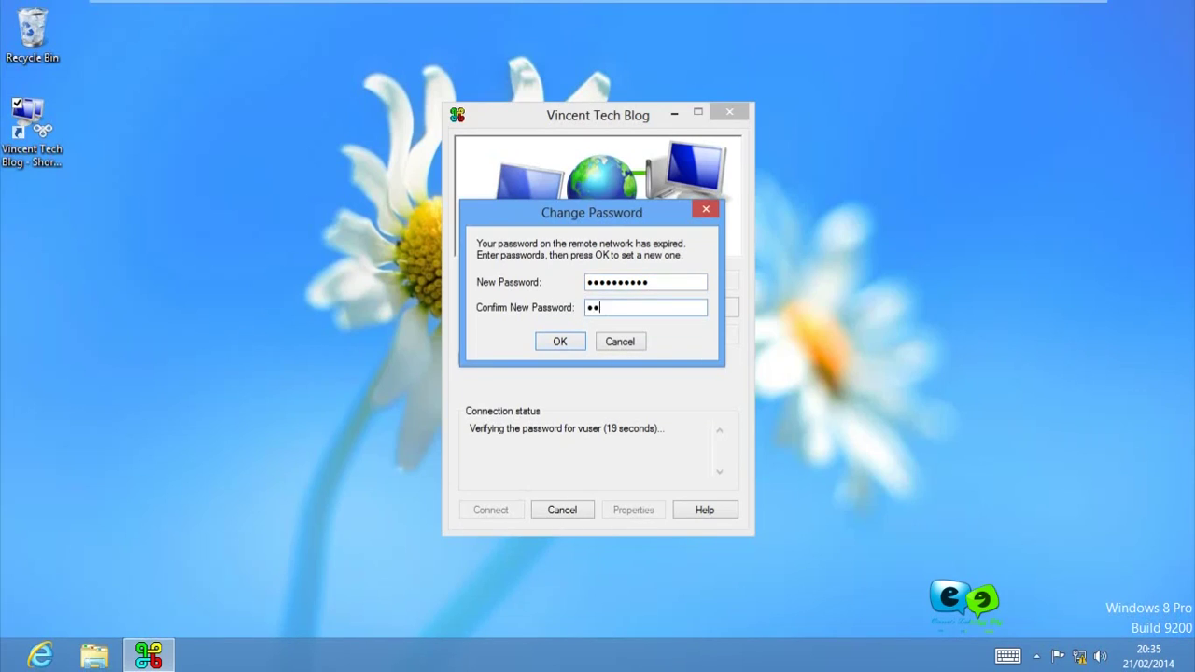
pyautogui.write('•••••')
pyautogui.click(560, 342)
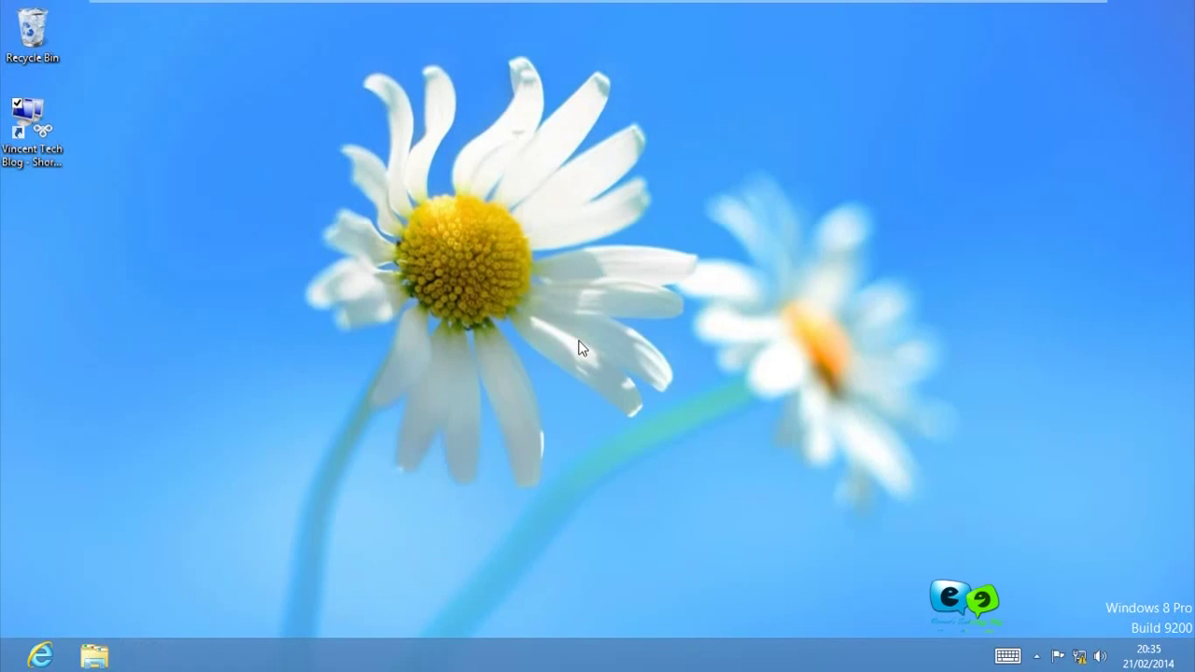
# Confirm in the Networks pane that Vincent Tech Blog shows Connected, then close the pane.
pyautogui.click(1079, 656)
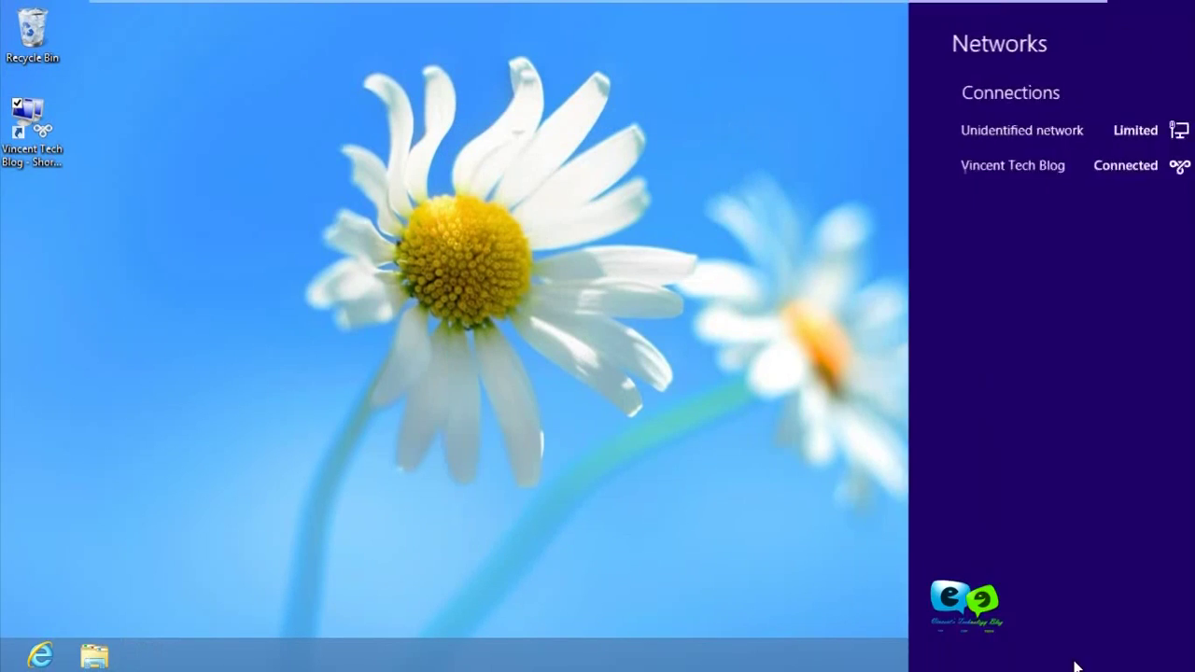
pyautogui.click(1011, 164)
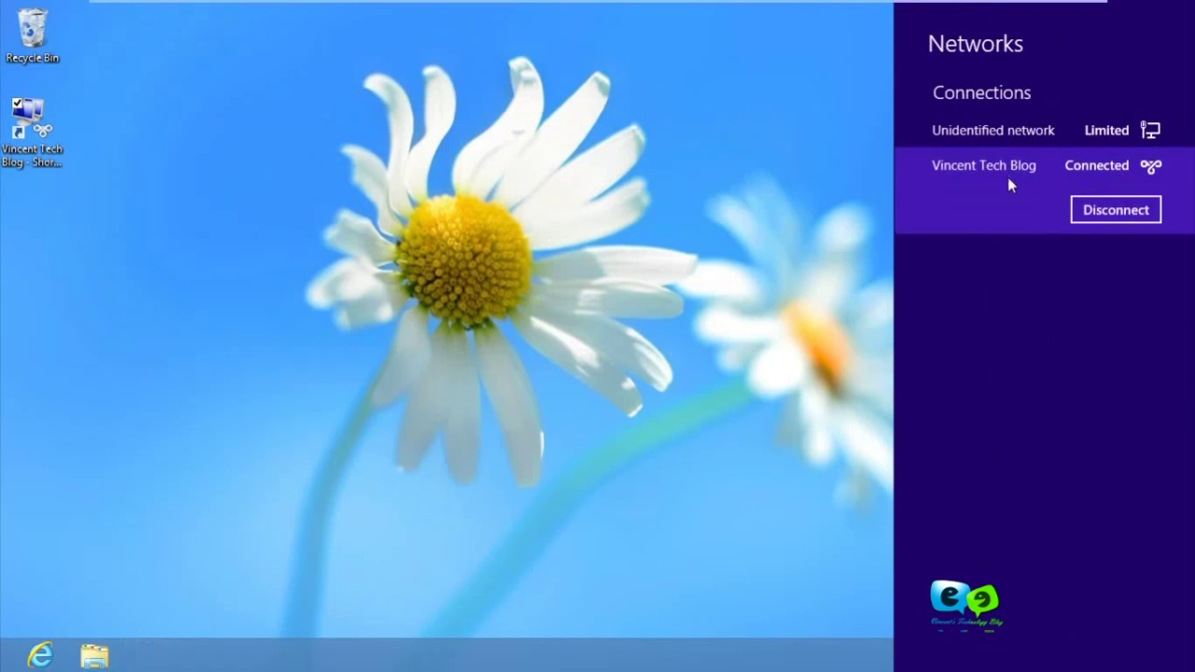
pyautogui.click(739, 195)
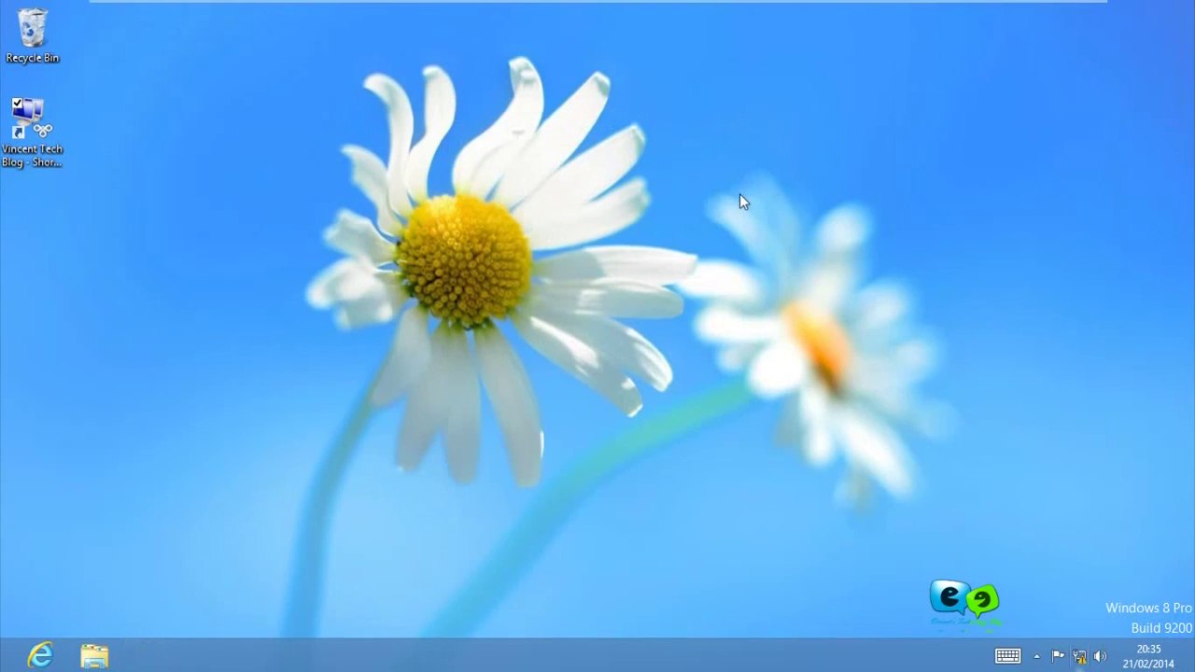